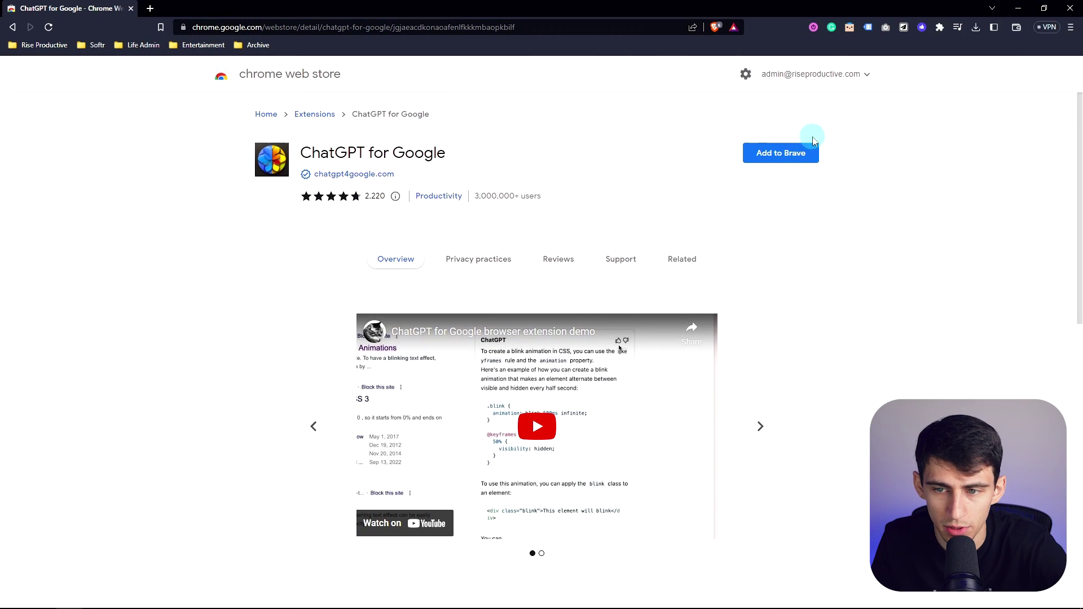
Step: Start adding the ChatGPT for Google extension from its Web Store listing
left_click(784, 153)
Step: Confirm adding the extension, then search Google for 'how to make an amazing video on chat gpt'
left_click(570, 160)
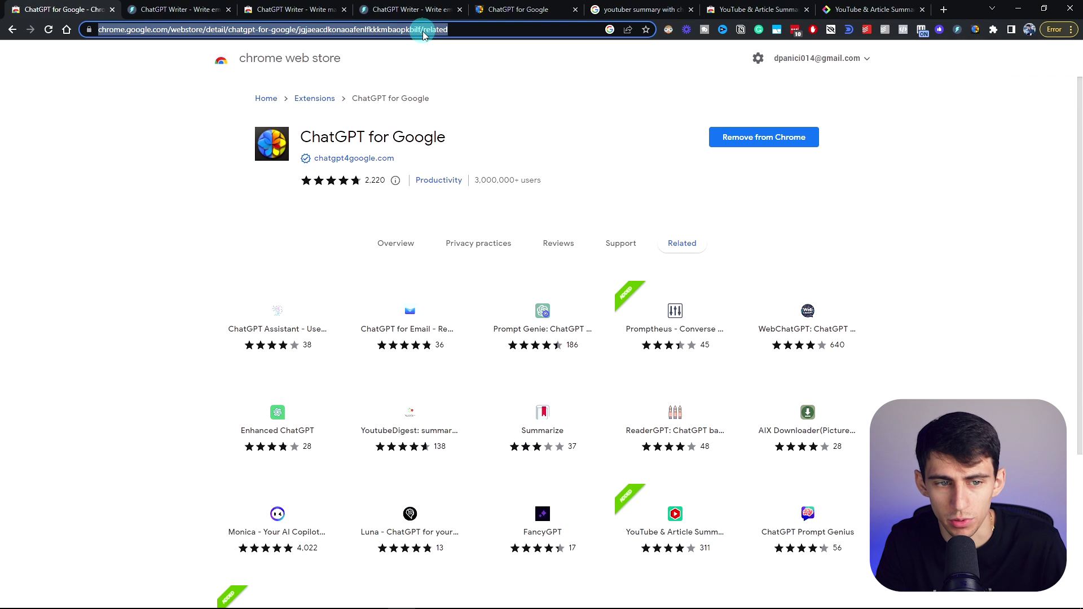
type("how to make an ")
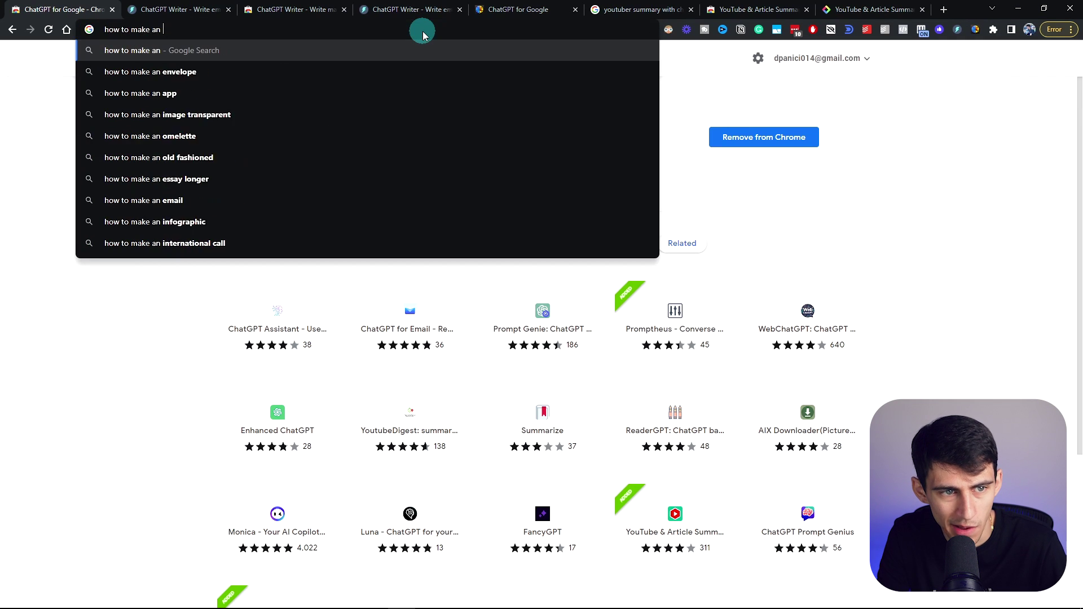
type("amazing video on chat gpt")
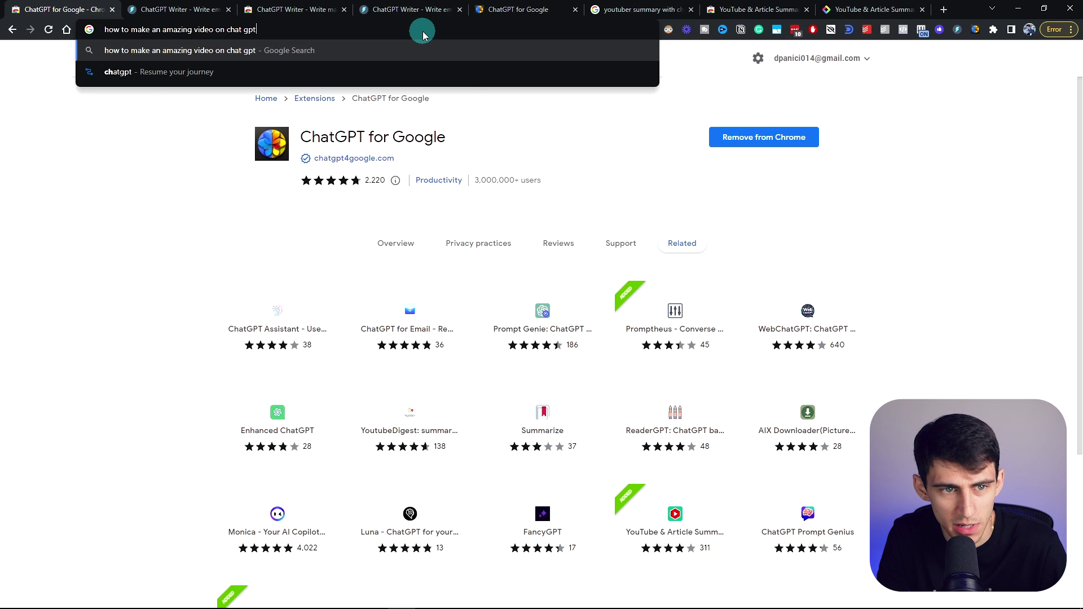
key("Return")
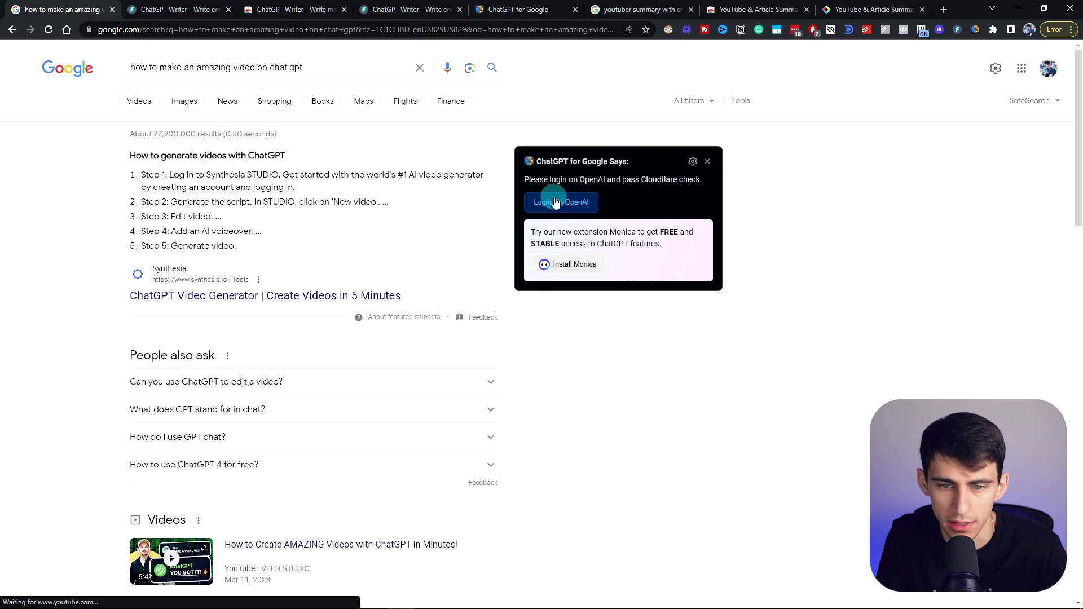
Step: Log in to OpenAI through a Google account so the answer panel starts streaming
left_click(571, 204)
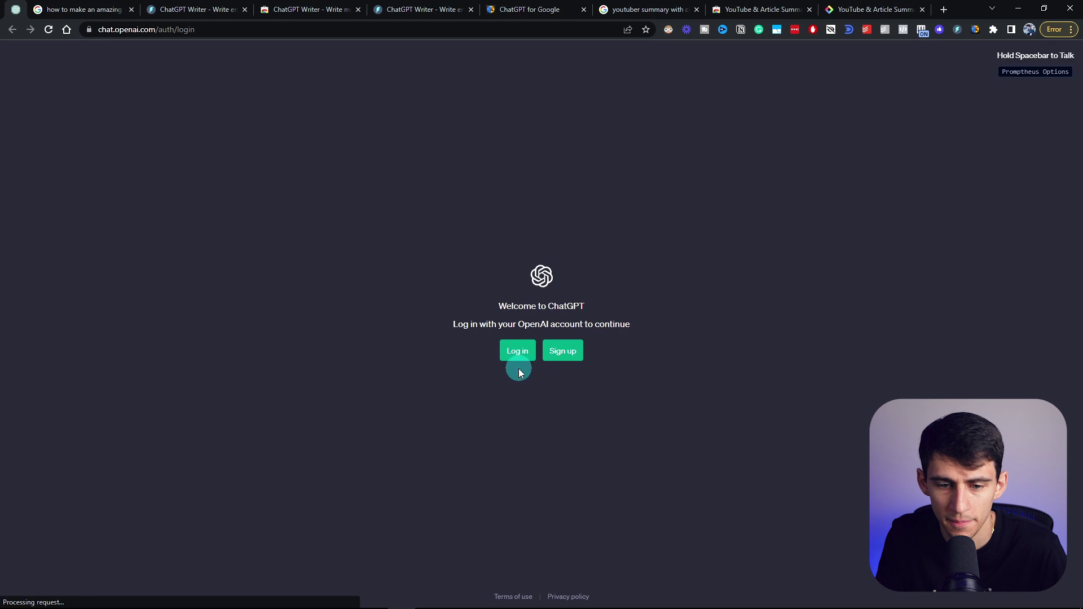
left_click(518, 368)
left_click(467, 380)
left_click(467, 320)
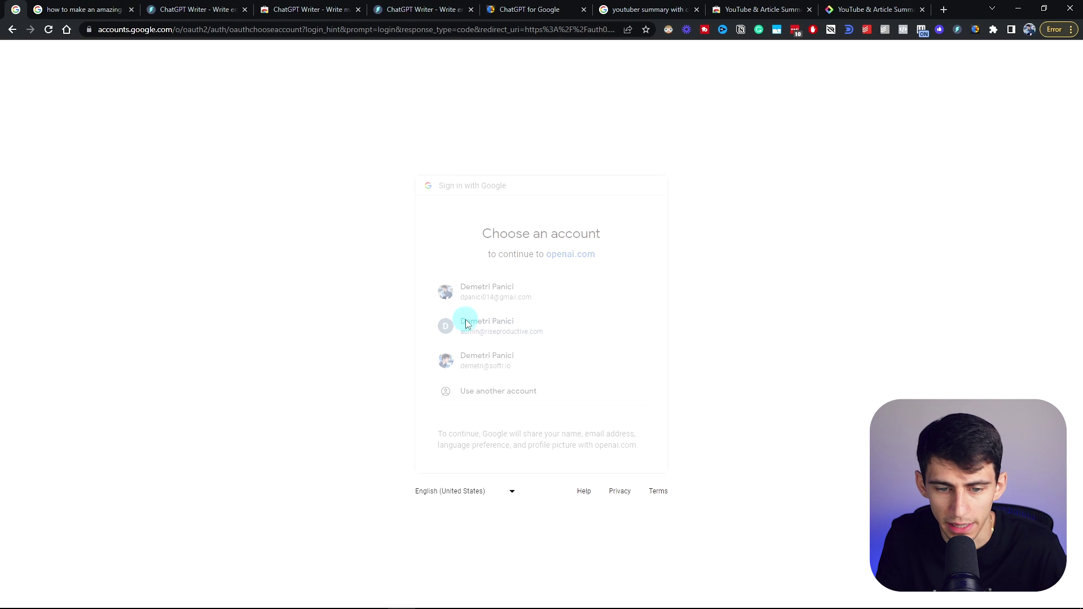
left_click(575, 175)
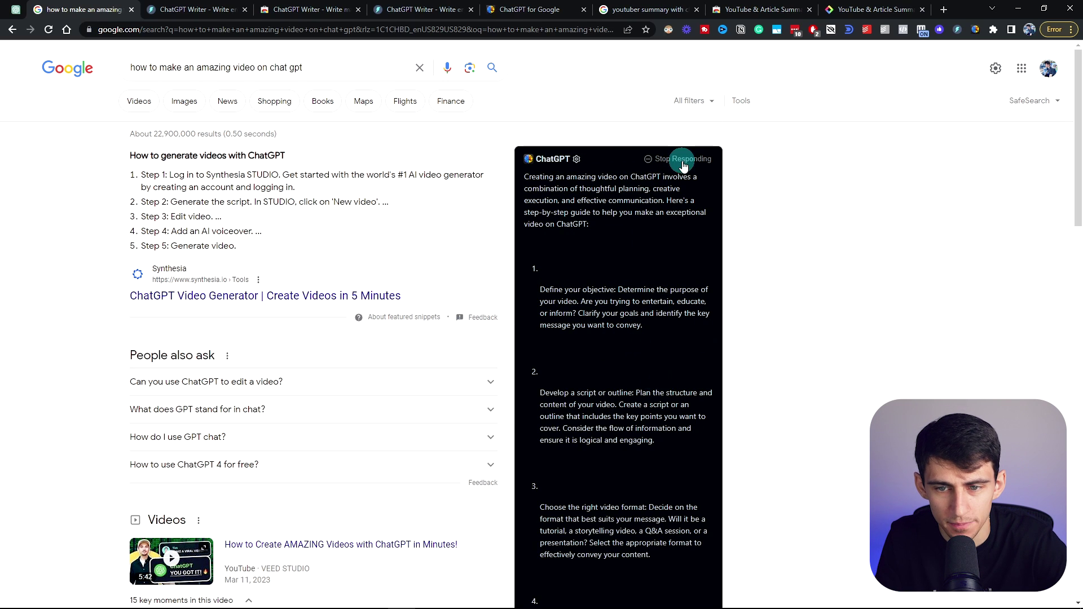
scroll(723, 261, "down", 8)
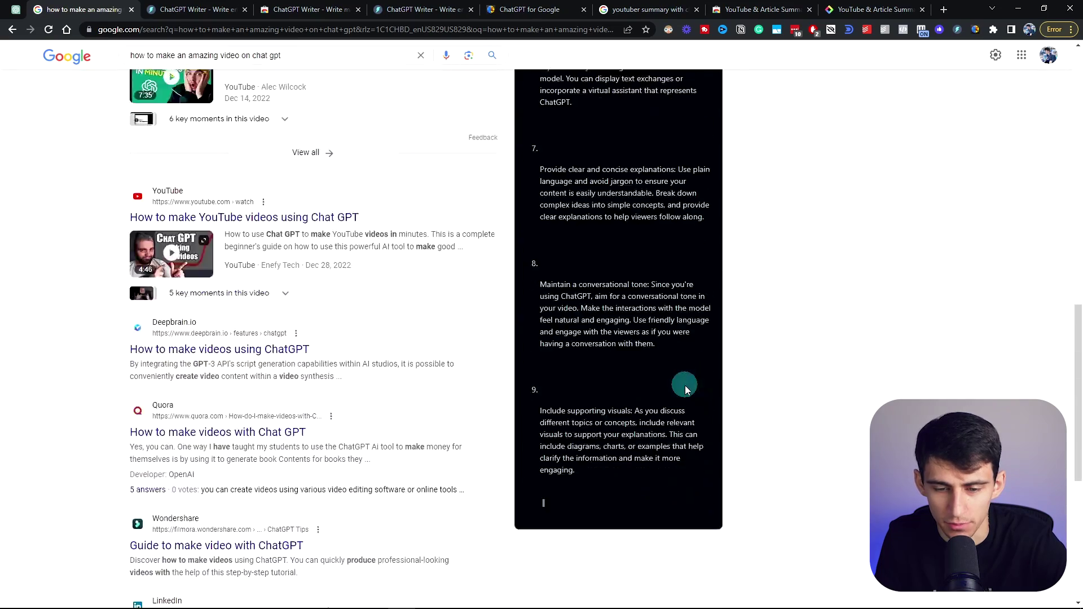
scroll(685, 452, "up", 8)
scroll(655, 237, "down", 10)
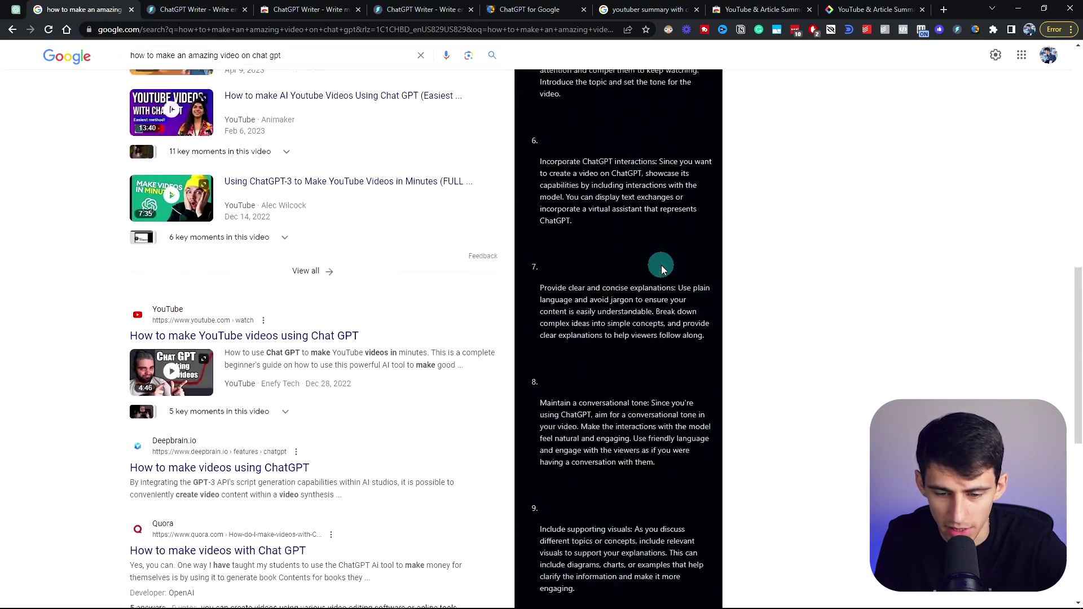
scroll(660, 276, "down", 15)
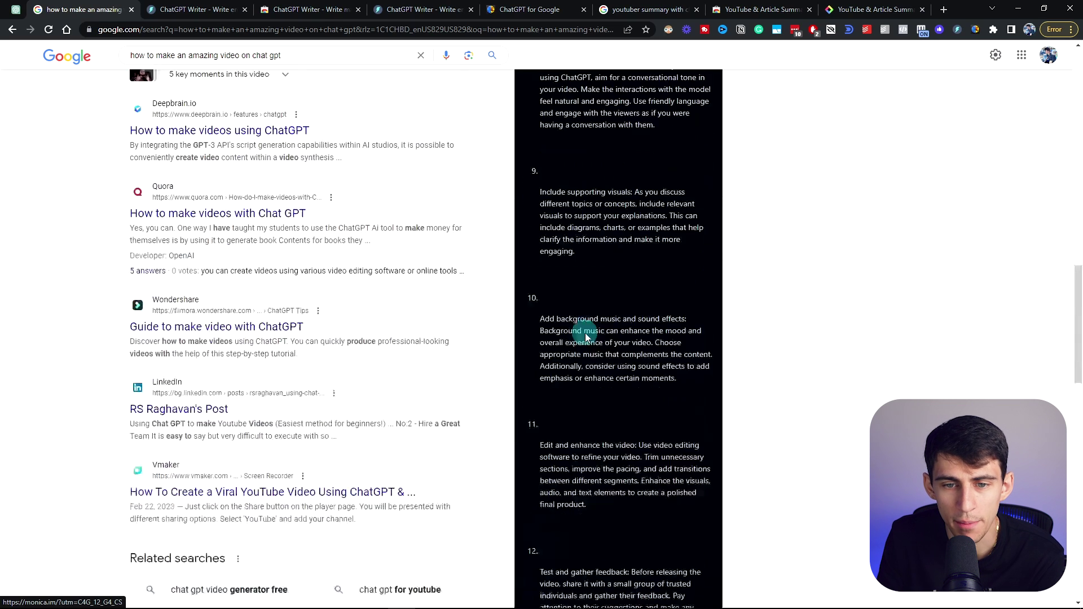
scroll(584, 333, "up", 15)
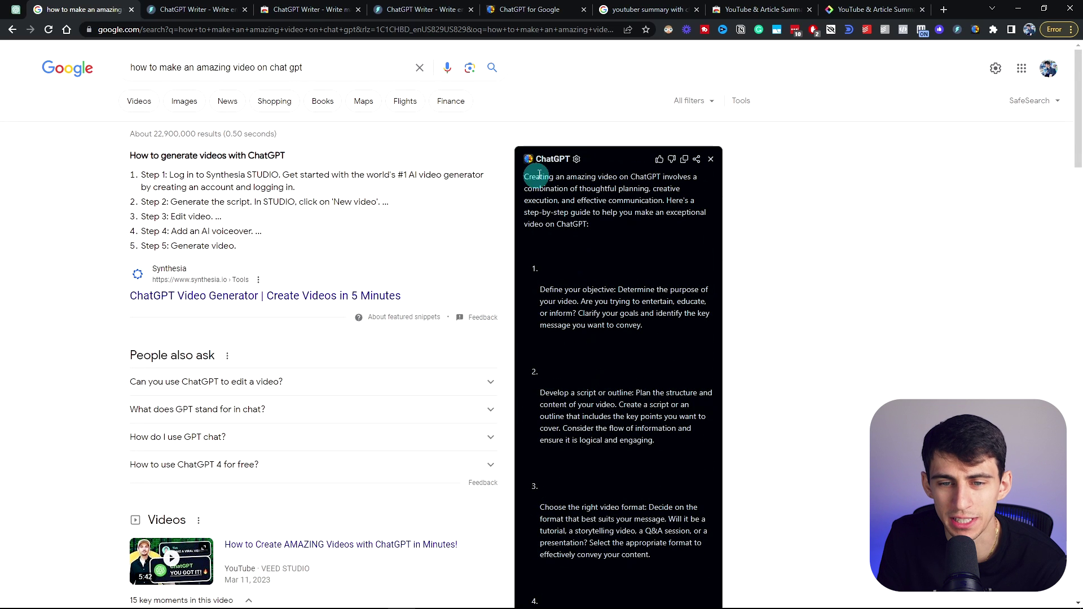
left_click(576, 159)
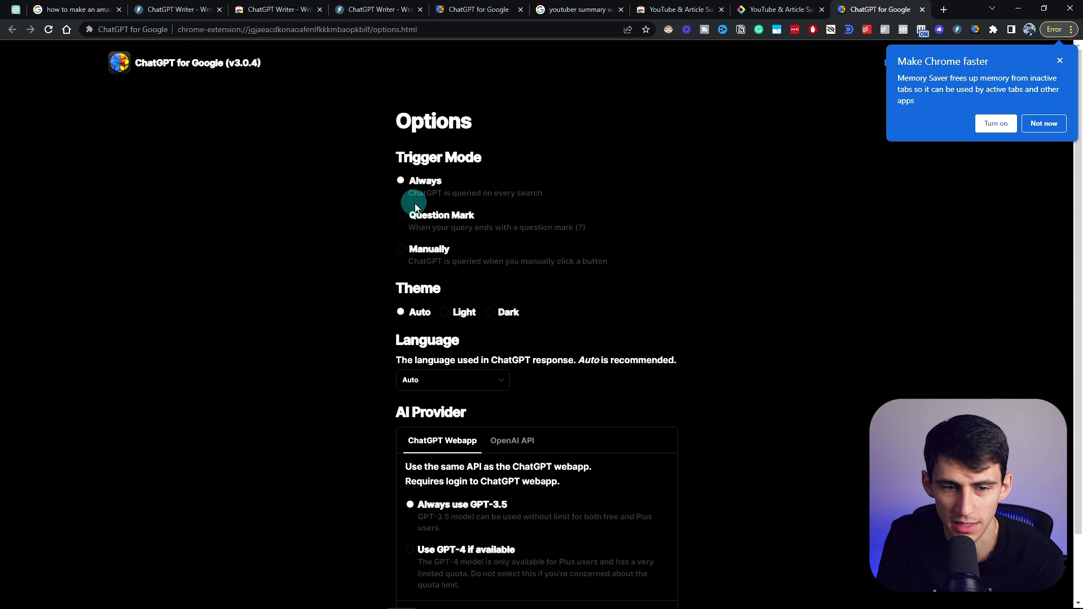
left_click(1060, 61)
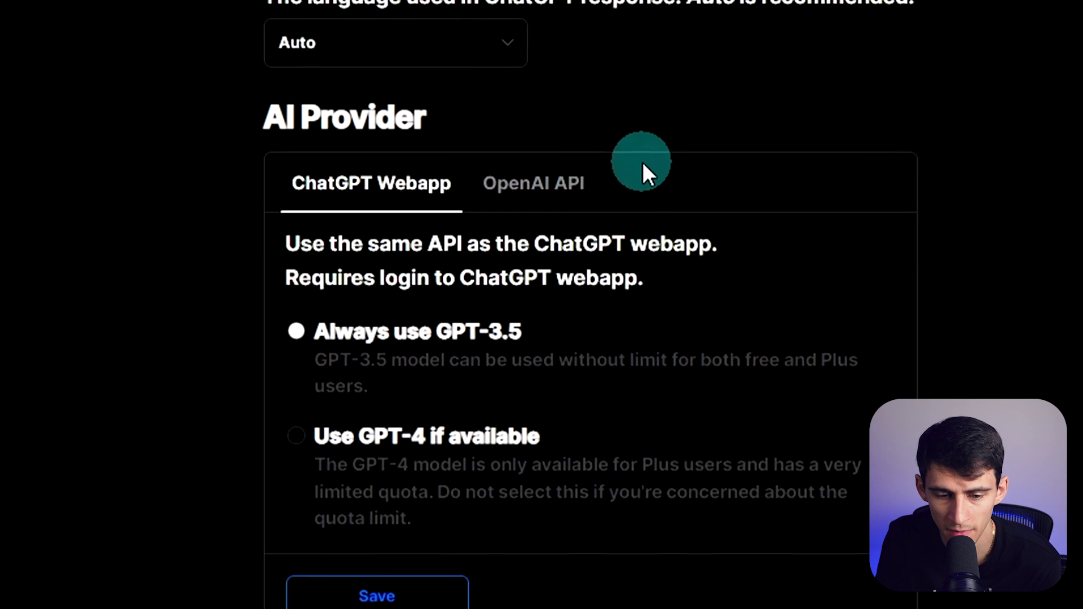
left_click(302, 412)
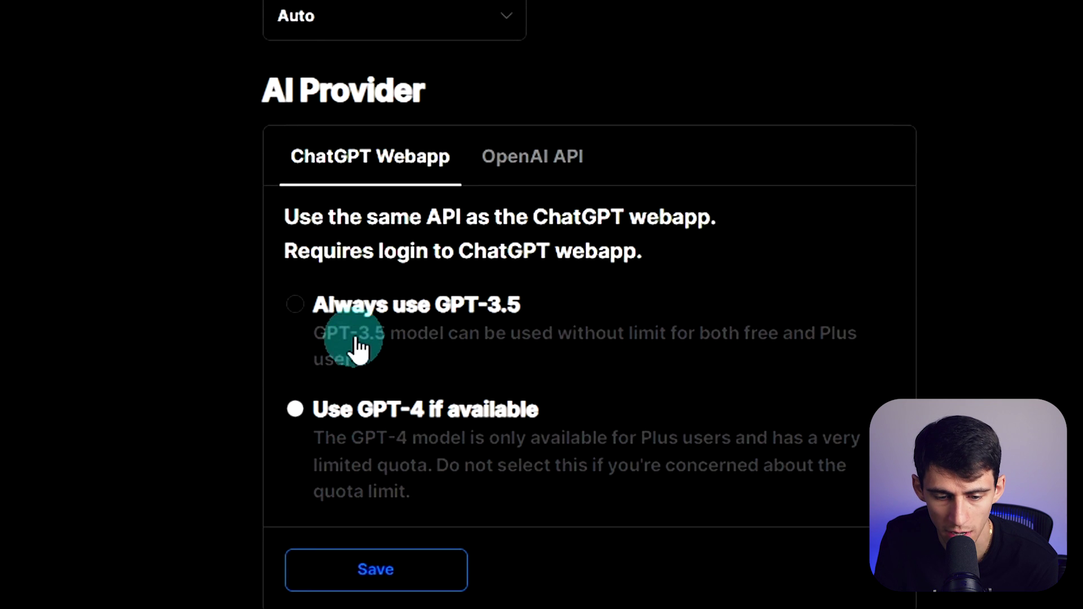
left_click(361, 310)
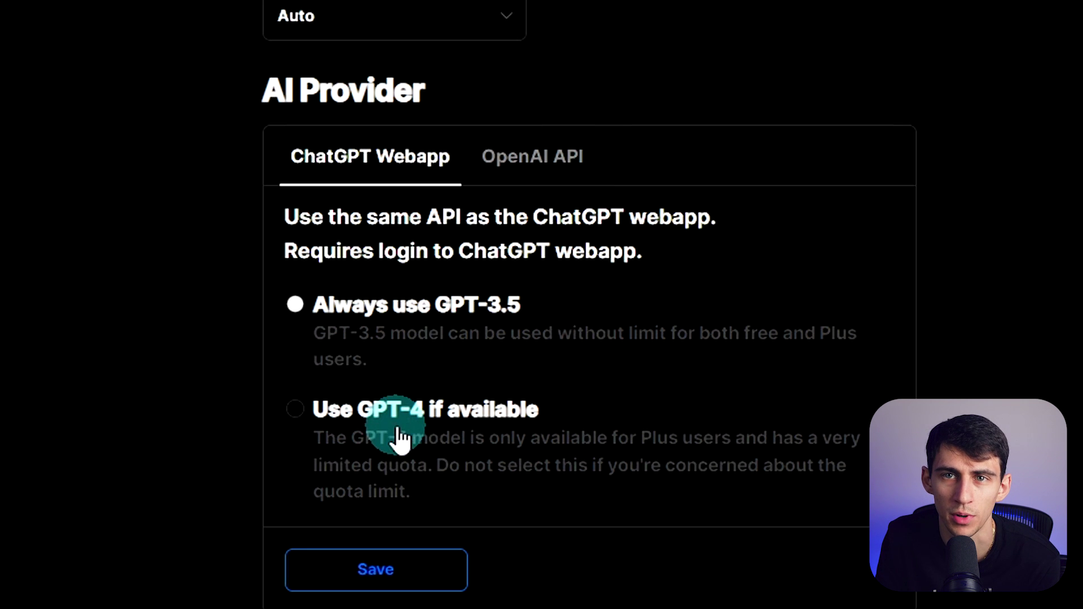
left_click(588, 160)
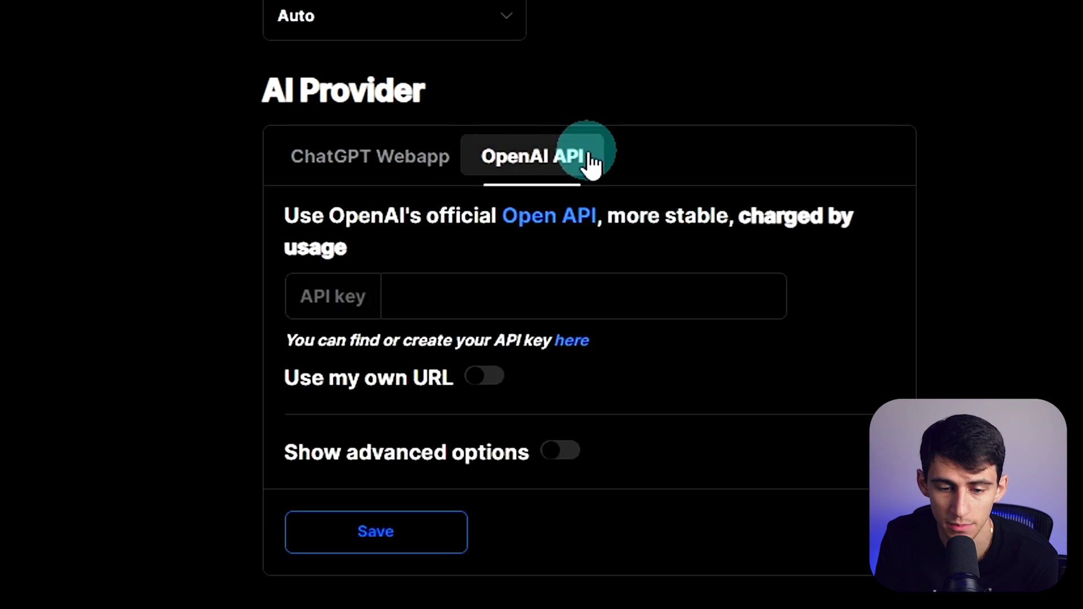
left_click(488, 293)
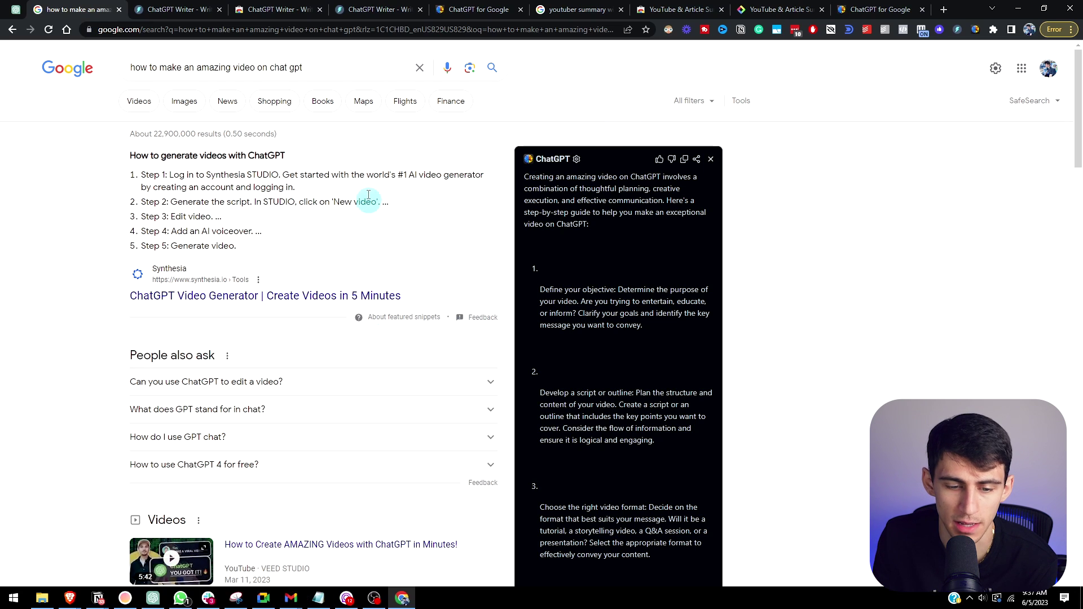
Step: Replace the search query with a question asking who a specific YouTuber is
triple_click(210, 67)
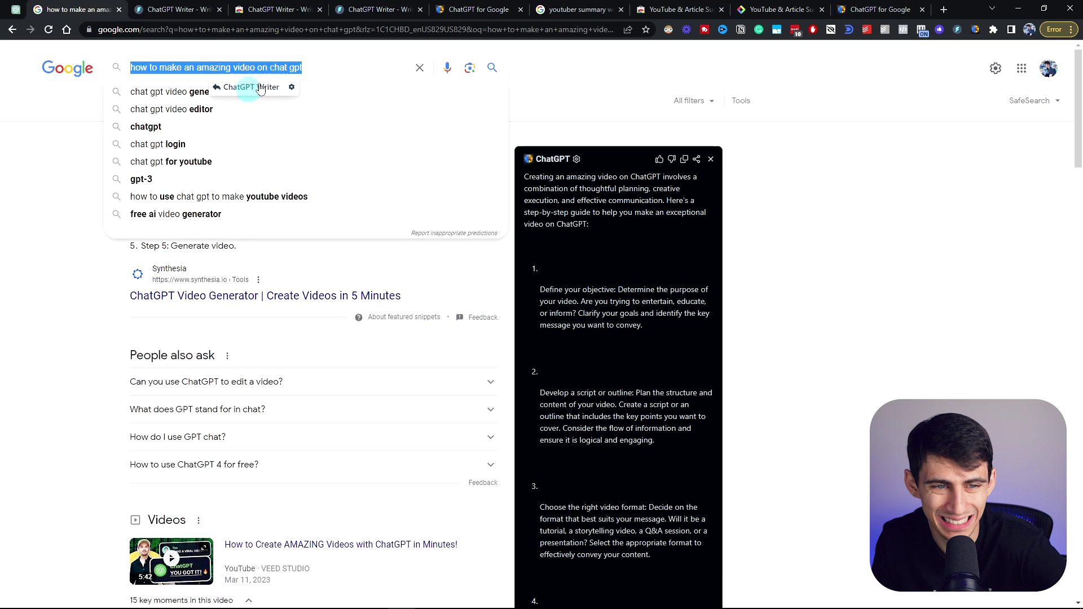
left_click_drag(308, 67, 109, 66)
type("who is")
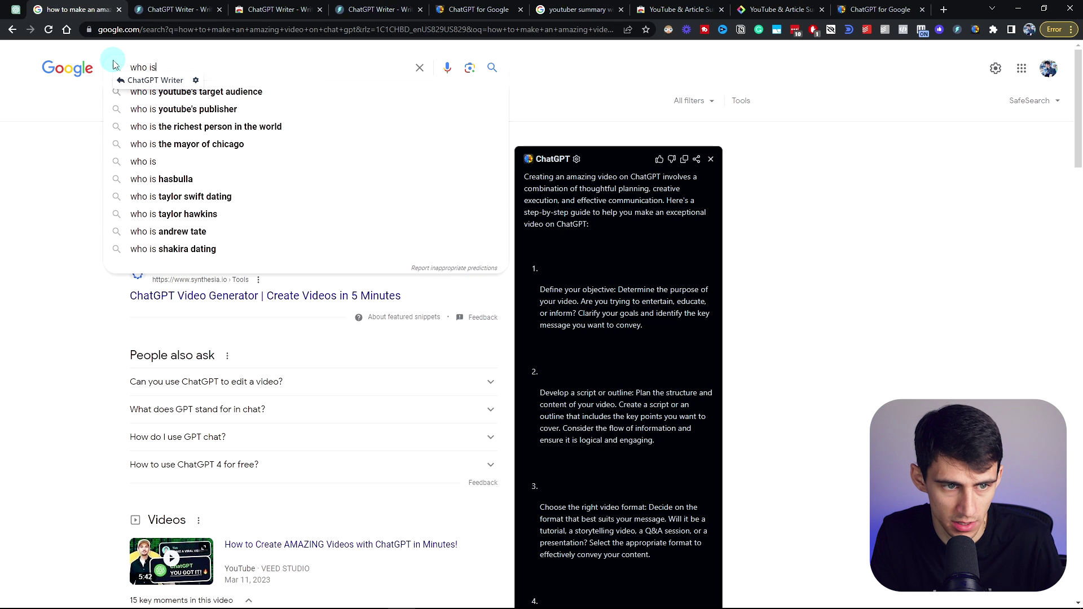
type(" johnny harris on")
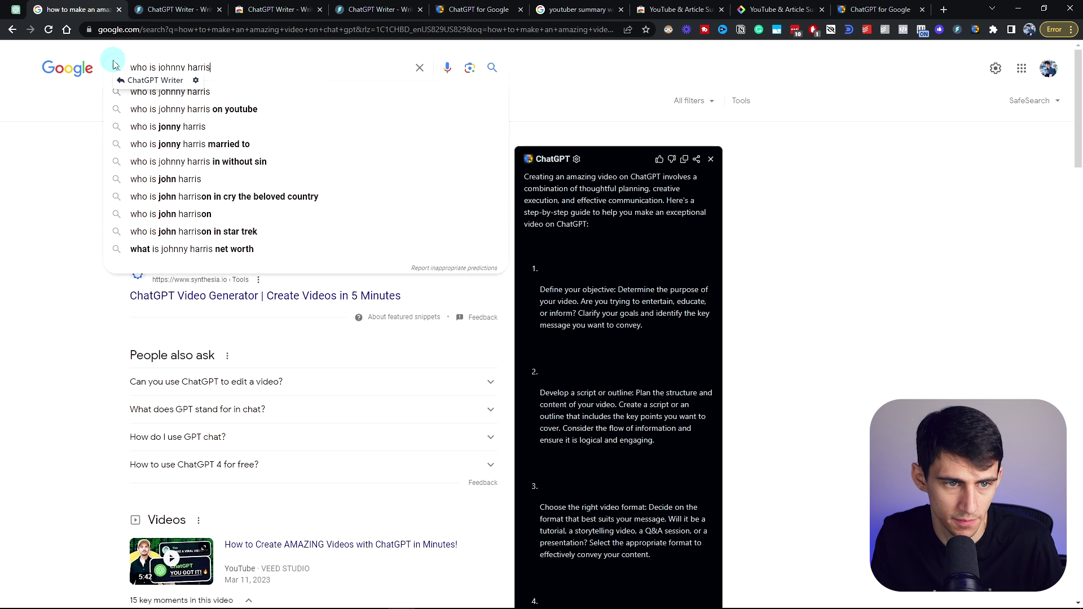
type(" youtube")
Step: Open ChatGPT Writer with the query's last three words as context and show its example prompts
left_click_drag(276, 67, 203, 68)
left_click(226, 81)
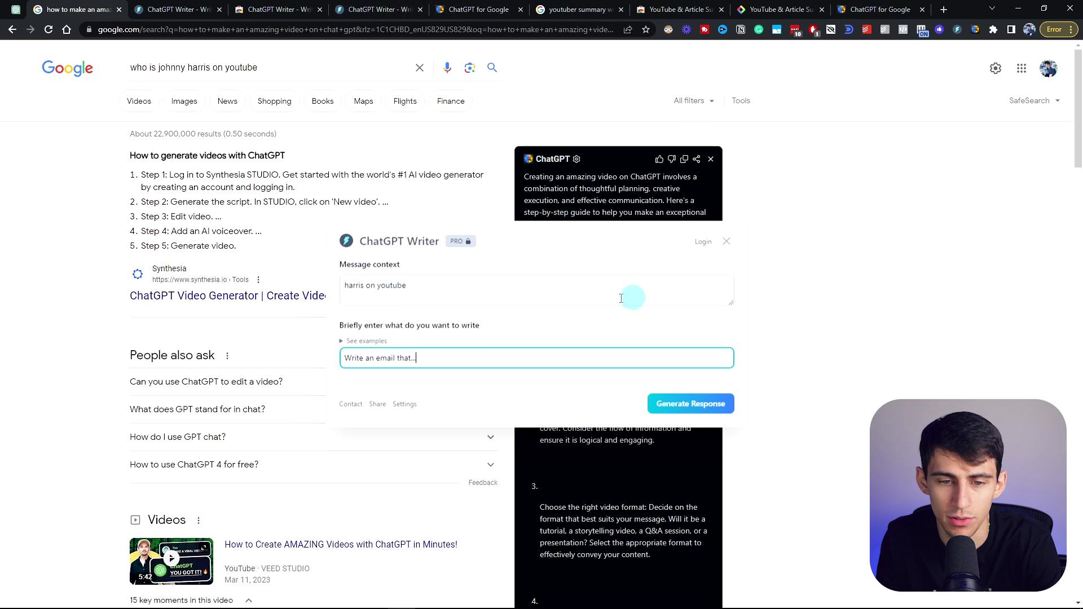
left_click(362, 340)
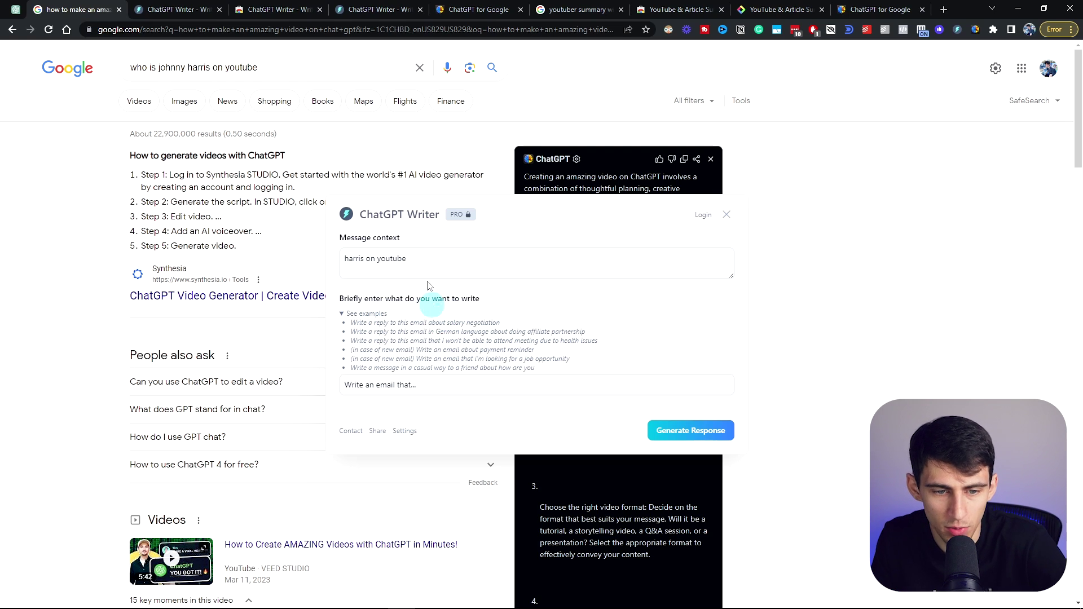
Step: Rewrite the message context about the YouTuber's storytelling and generate an email asking his strengths
triple_click(423, 260)
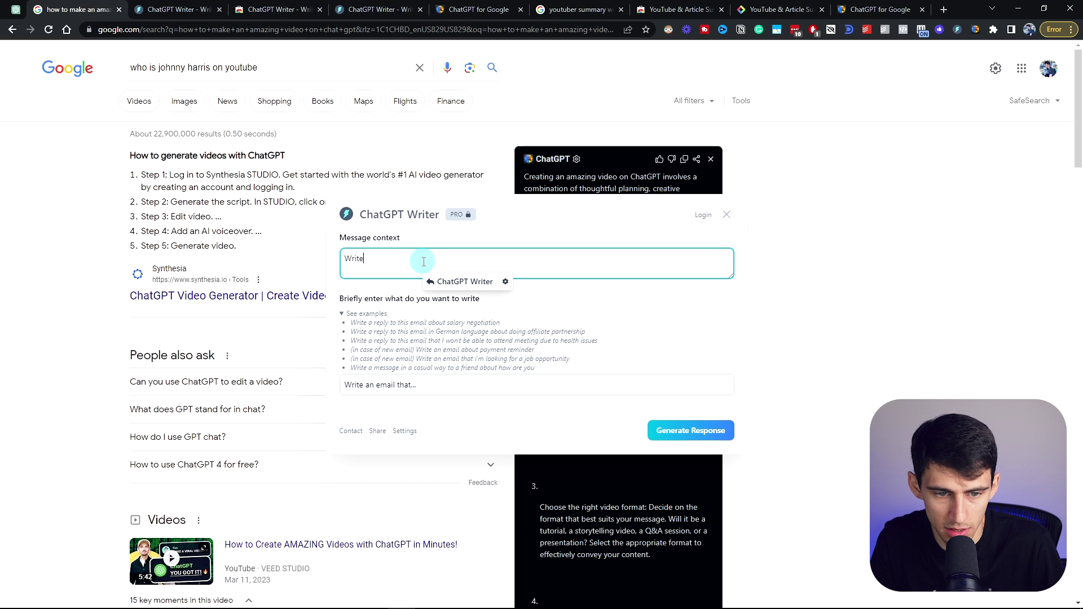
key("BackSpace")
key("BackSpace")
key("BackSpace")
key("BackSpace")
key("BackSpace")
type("Joh")
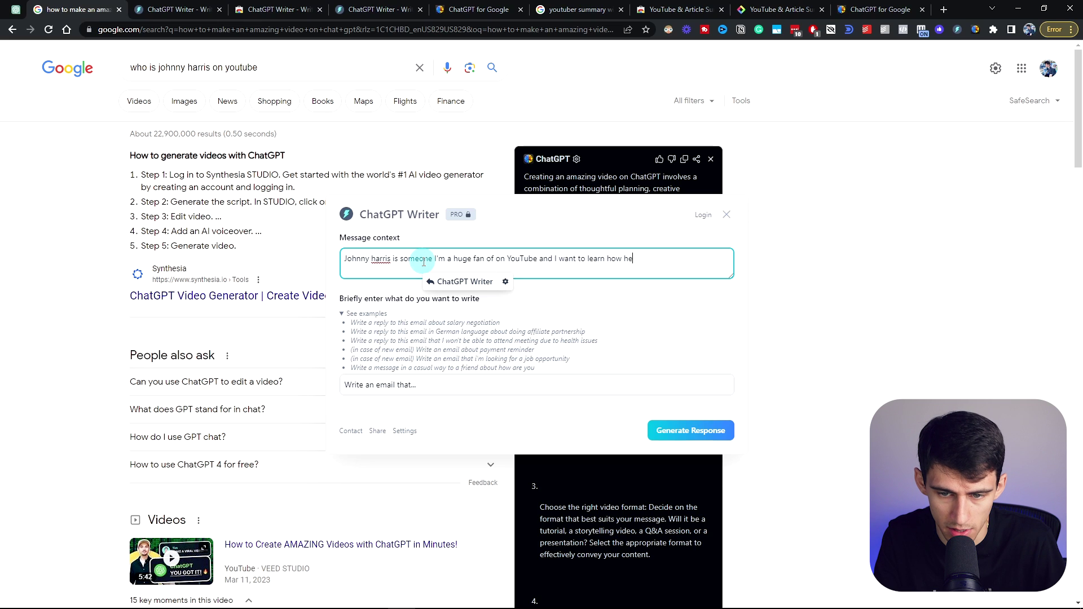
type("tells")
left_click(464, 387)
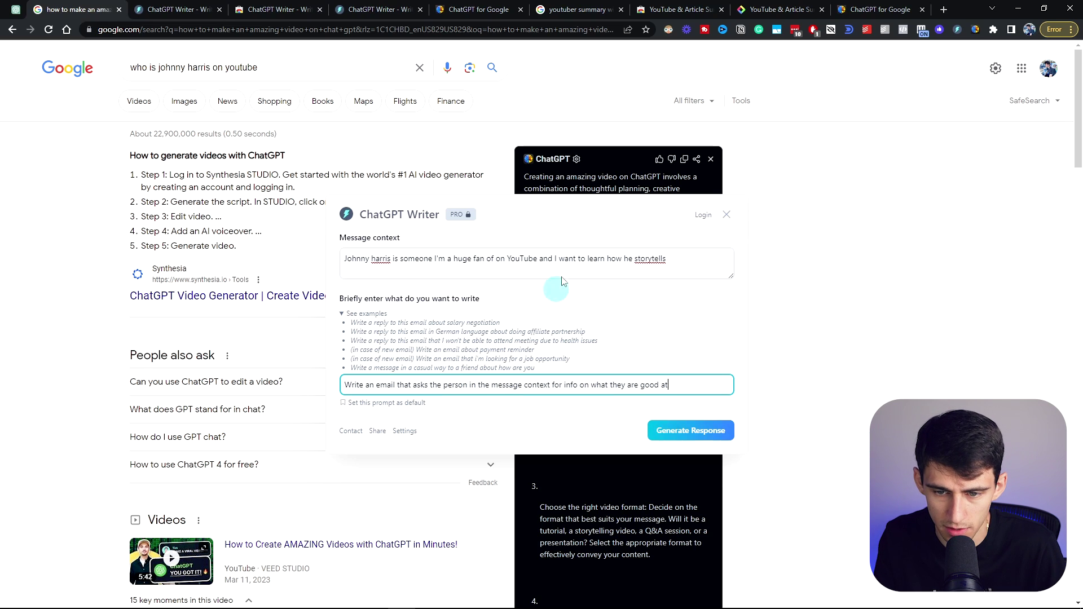
left_click(690, 431)
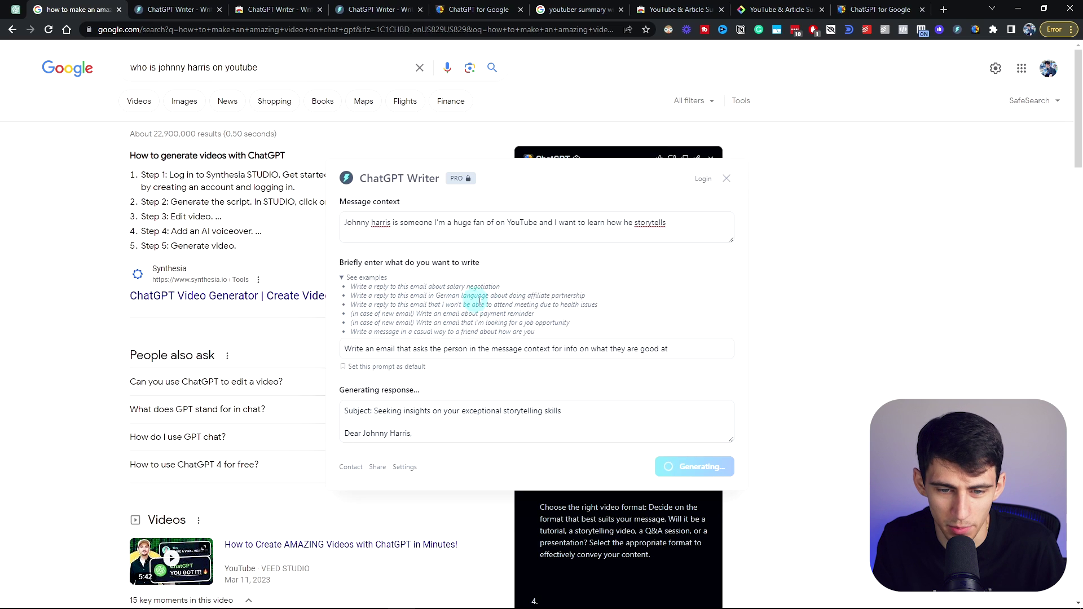
Step: Review the generated storytelling email and close the ChatGPT Writer dialog
scroll(417, 403, "down", 1)
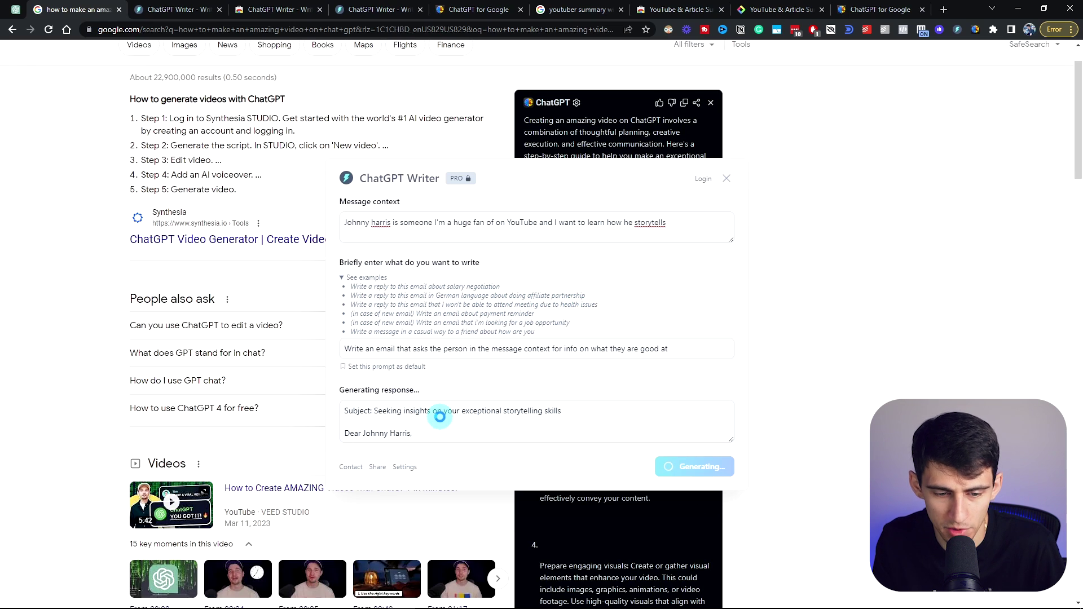
scroll(485, 338, "up", 1)
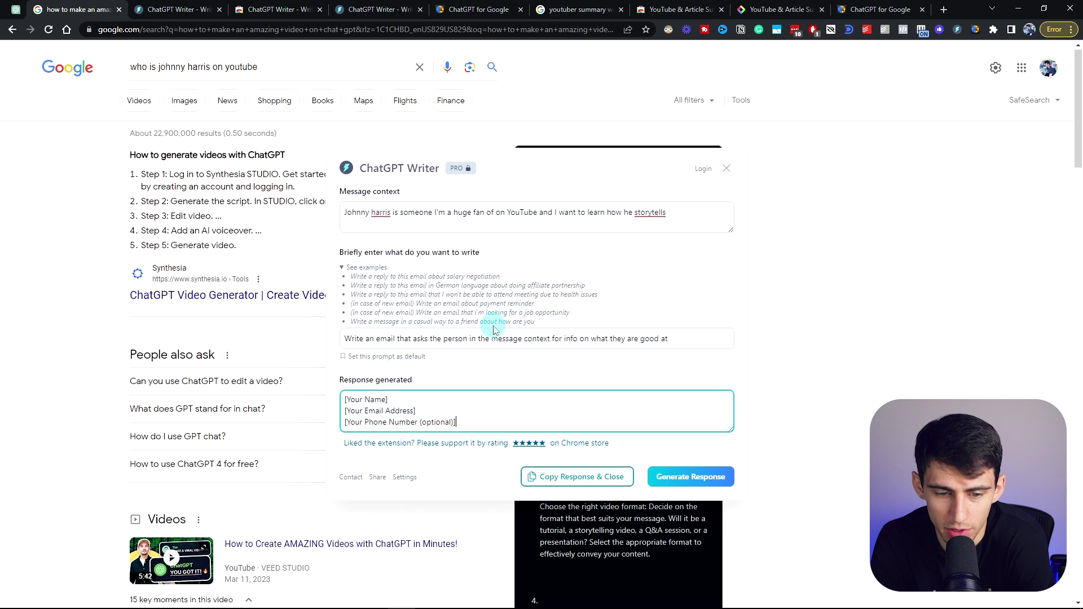
key("Escape")
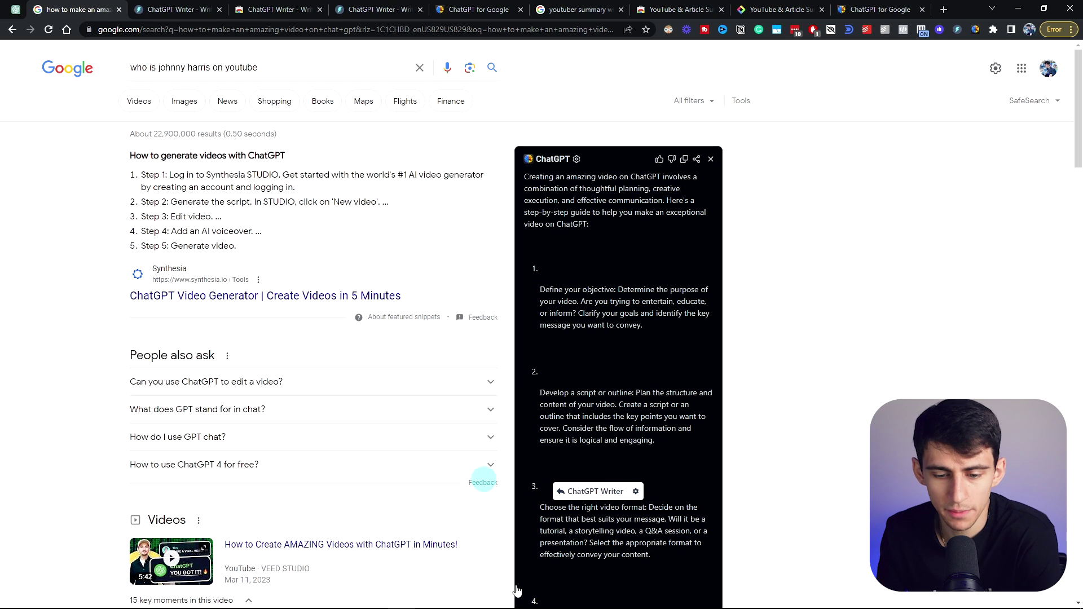
Step: Launch the Gmail app from system search and maximize its window
key("super")
type("gmail")
key("Return")
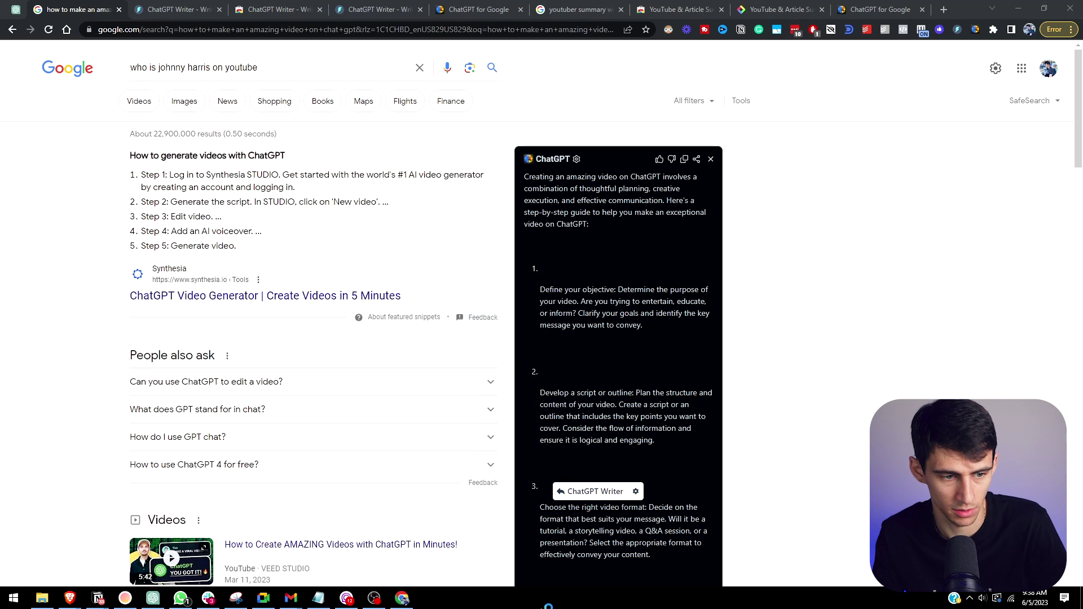
double_click(592, 118)
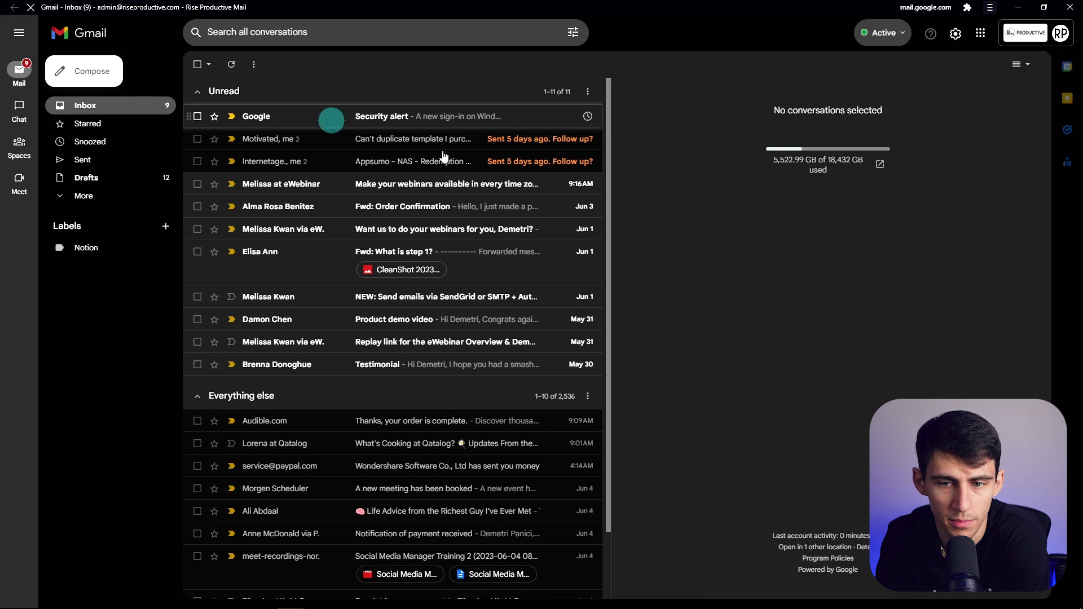
Step: Paste the generated storytelling email into a new Gmail draft and close the extra empty draft
left_click(92, 68)
left_click(92, 68)
key("ctrl+v")
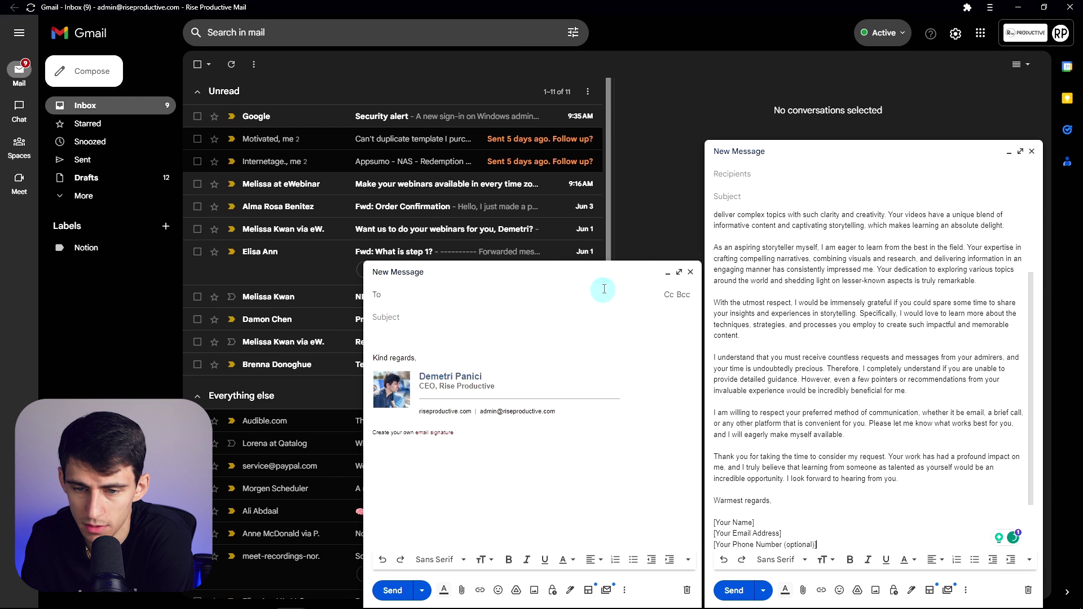
left_click(691, 272)
Step: Scroll the inbox, open the meeting-booked email and close the draft window
scroll(800, 280, "up", 3)
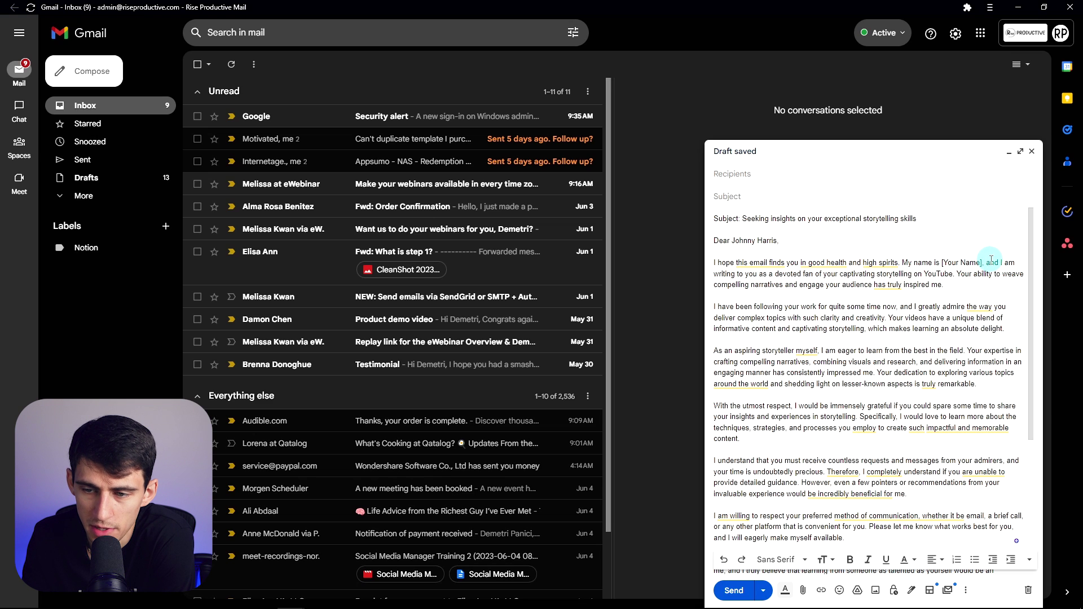
scroll(899, 313, "down", 1)
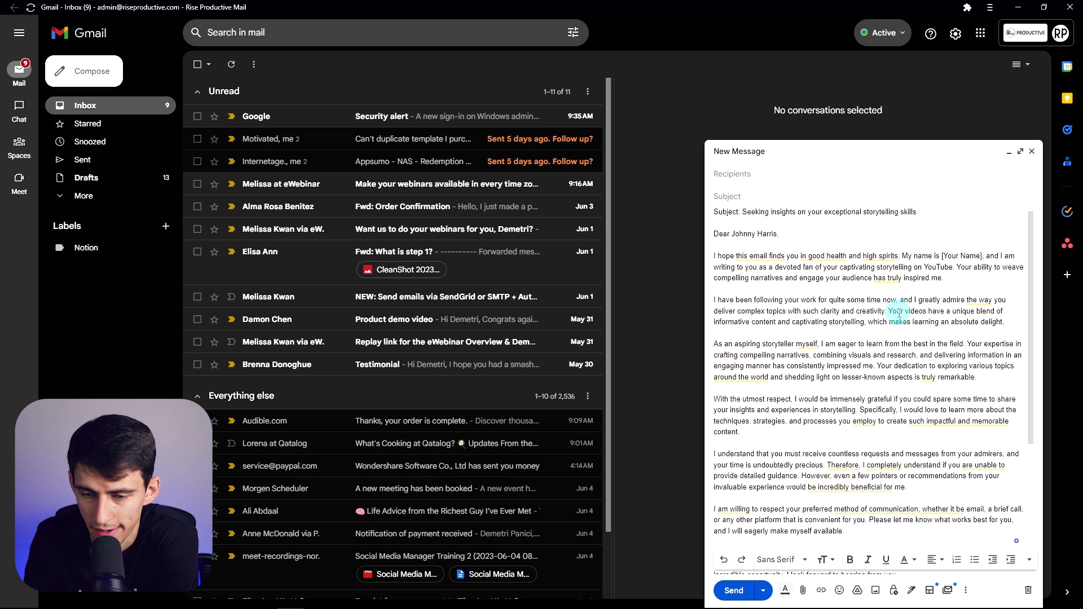
scroll(899, 313, "down", 3)
scroll(903, 316, "up", 2)
scroll(910, 320, "down", 2)
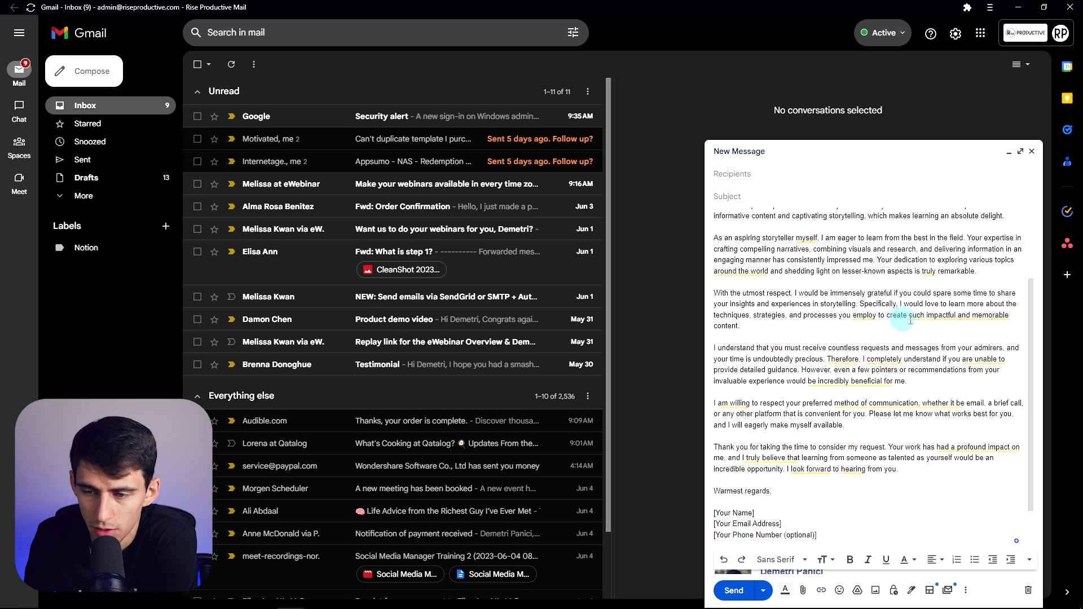
scroll(941, 319, "down", 2)
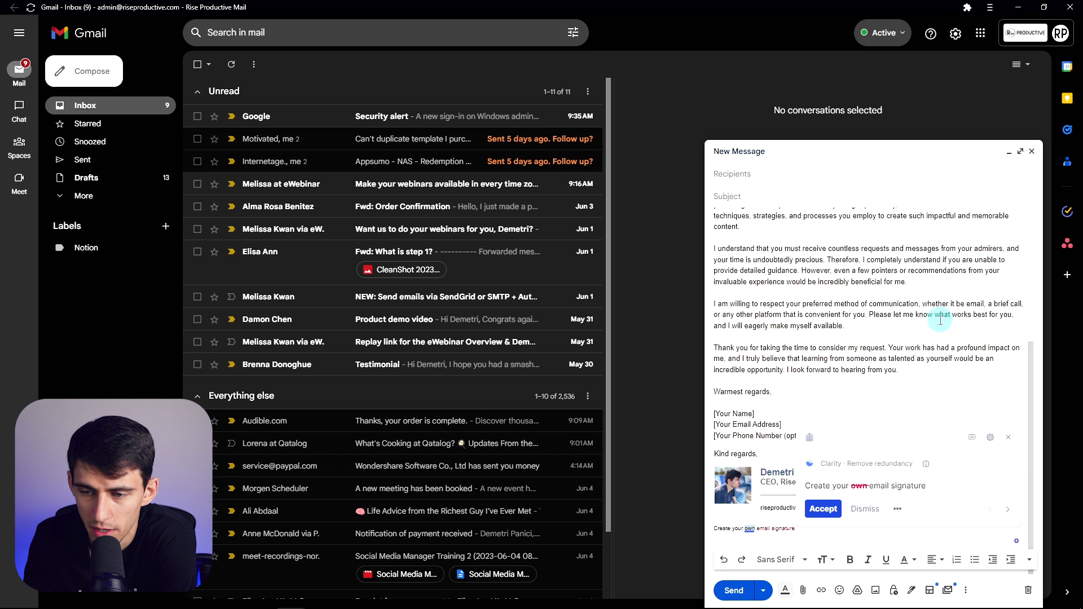
scroll(925, 321, "up", 5)
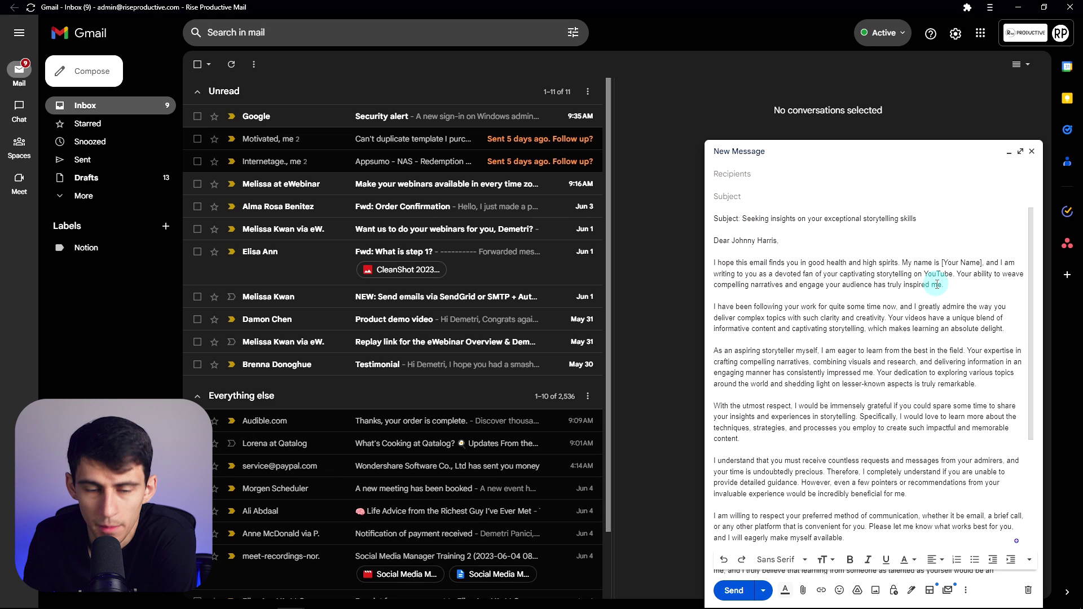
scroll(937, 284, "down", 1)
left_click(197, 138)
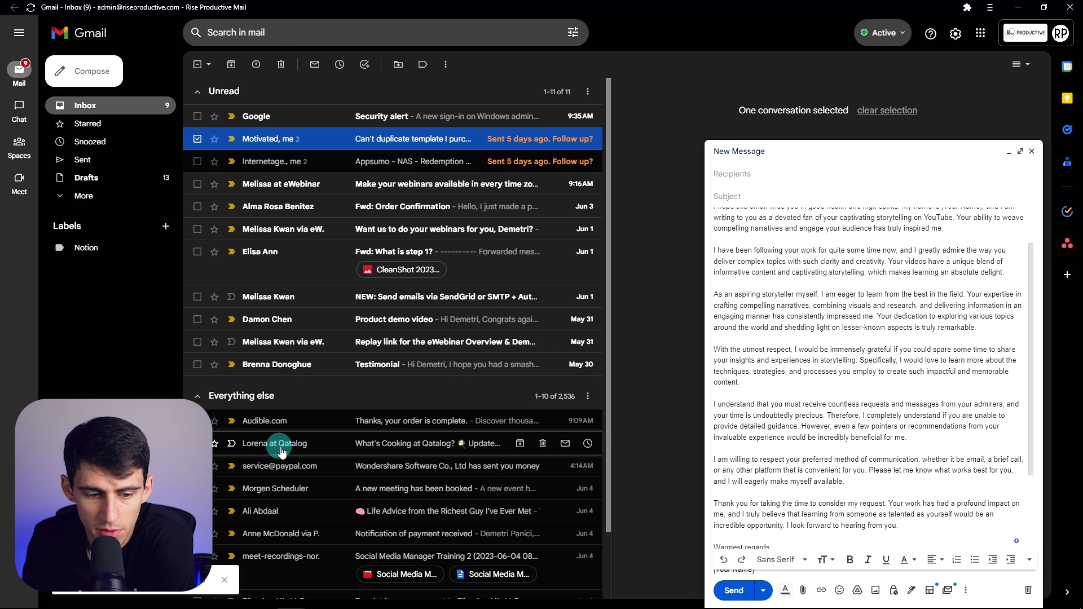
left_click(282, 489)
left_click(1032, 152)
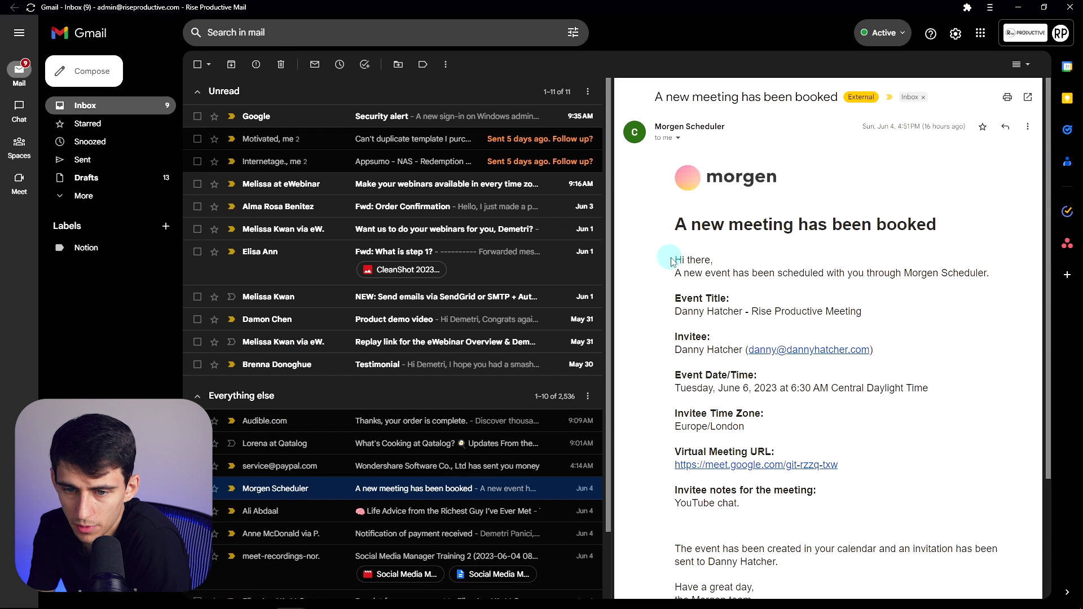
Step: Select the invitee details in the meeting-booked email
mouse_move(677, 262)
left_mouse_down()
mouse_move(890, 333)
mouse_move(887, 348)
mouse_move(681, 309)
mouse_move(680, 350)
mouse_move(678, 341)
left_mouse_up()
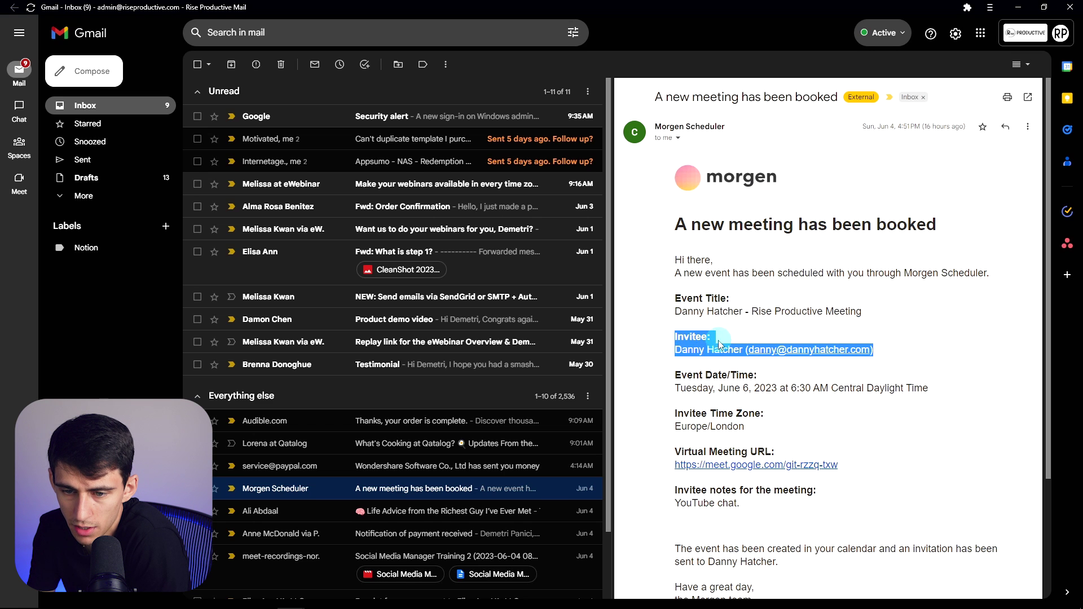
scroll(720, 344, "down", 5)
scroll(719, 344, "up", 3)
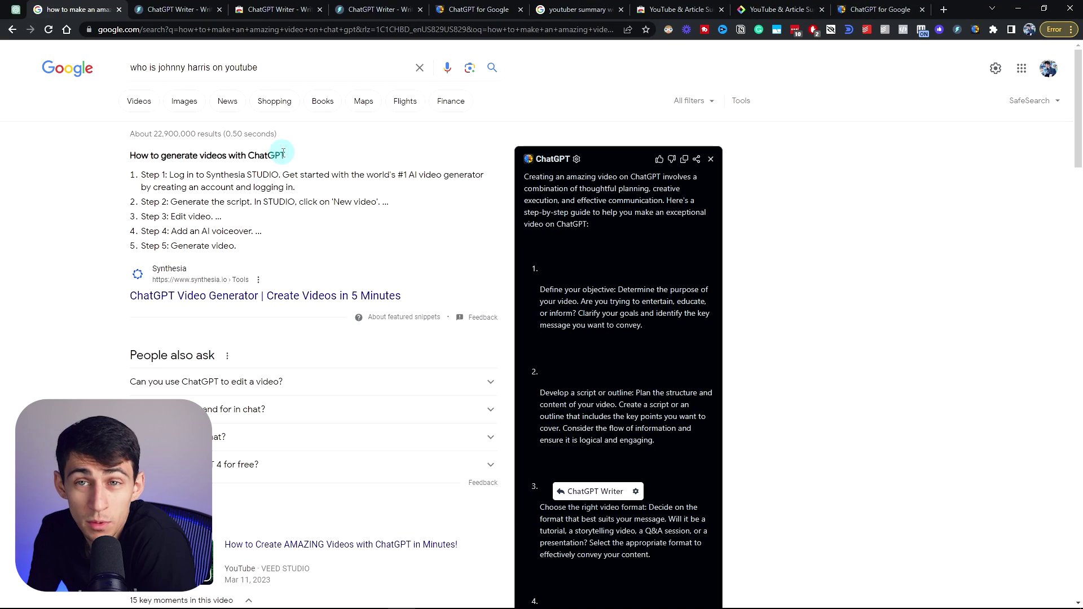
Step: Switch to the ChatGPT Writer installed page tab
left_click(377, 10)
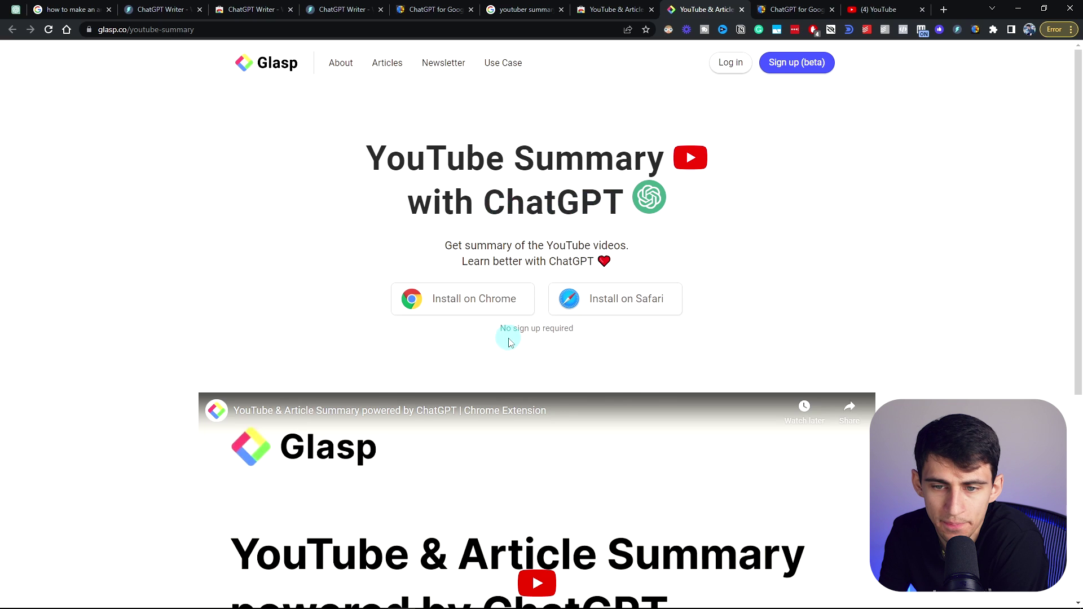
Step: View the summary extension's listing, then search YouTube for the channel and open 'How Congress Gets Rich from Insider Trading'
left_click(474, 299)
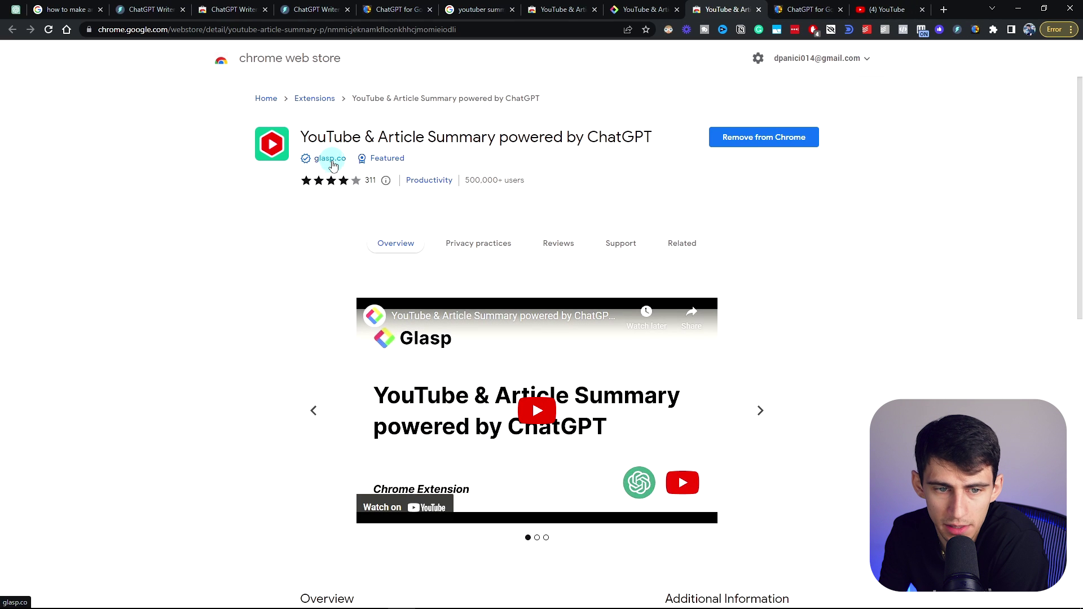
left_click(889, 9)
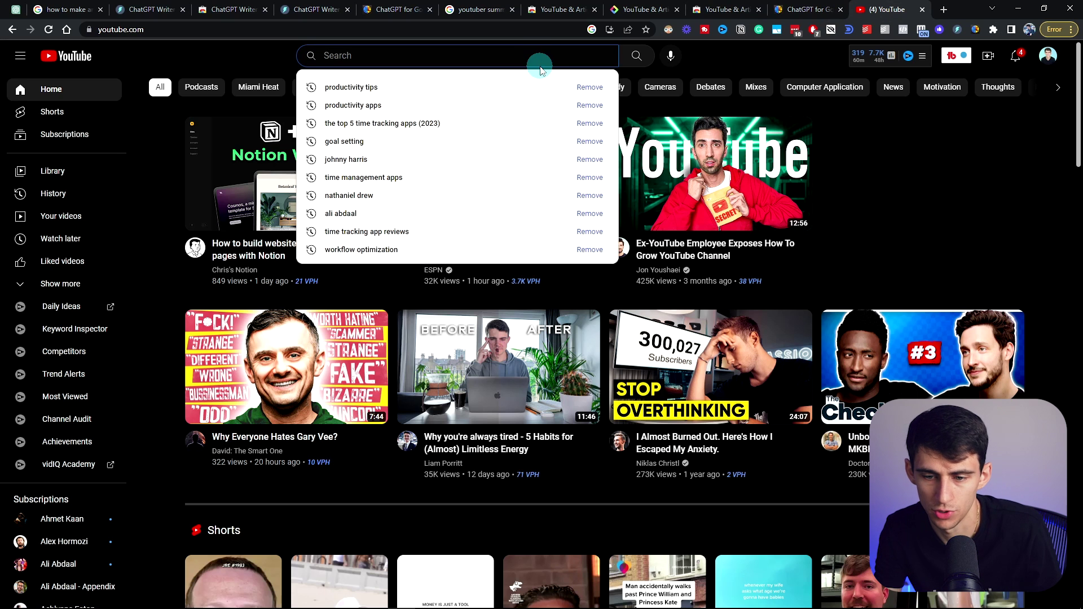
type("johnny harris")
key("Return")
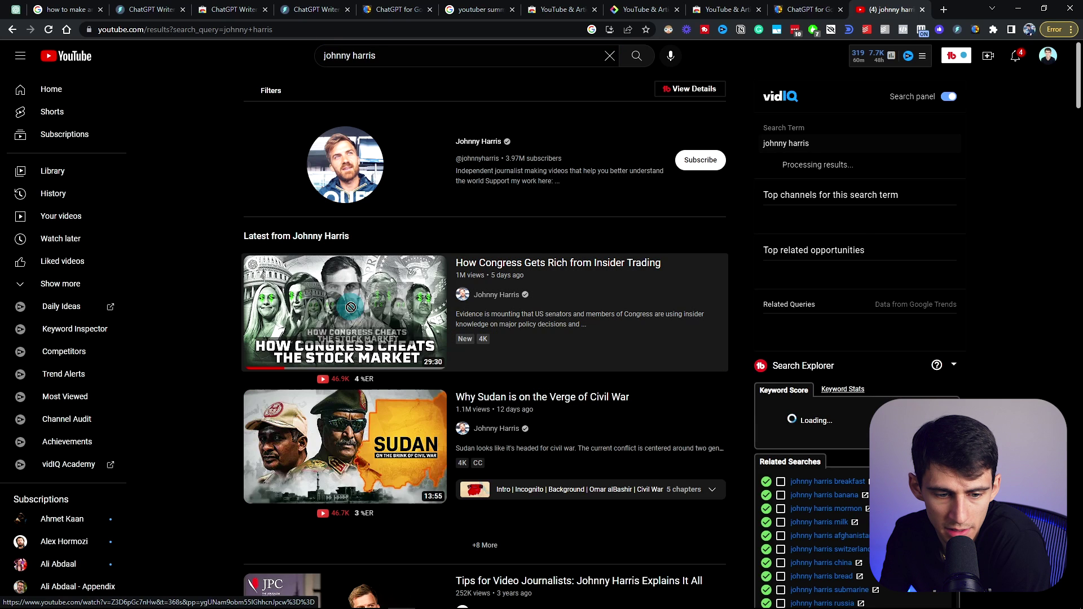
left_click(351, 307)
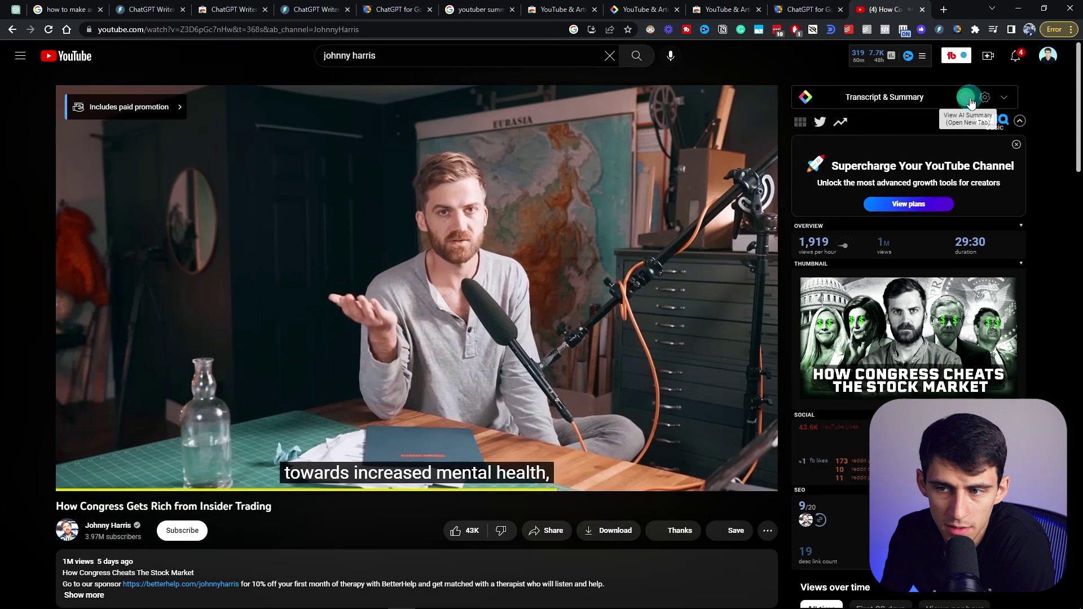
Step: Generate a ChatGPT bullet summary of the video's transcript, then return to the YouTube tab
left_click(969, 100)
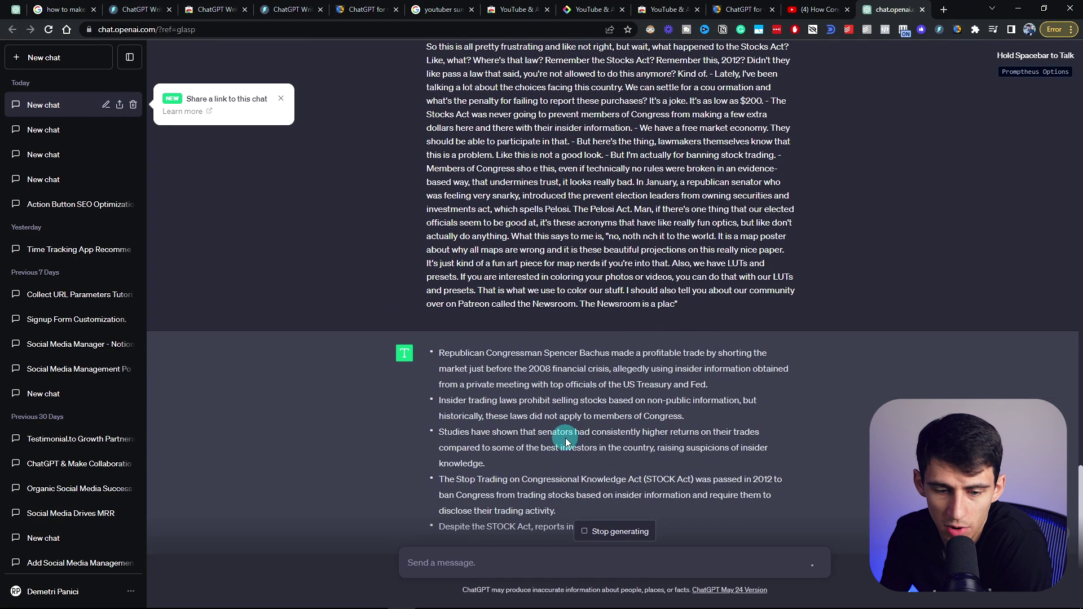
left_click(819, 9)
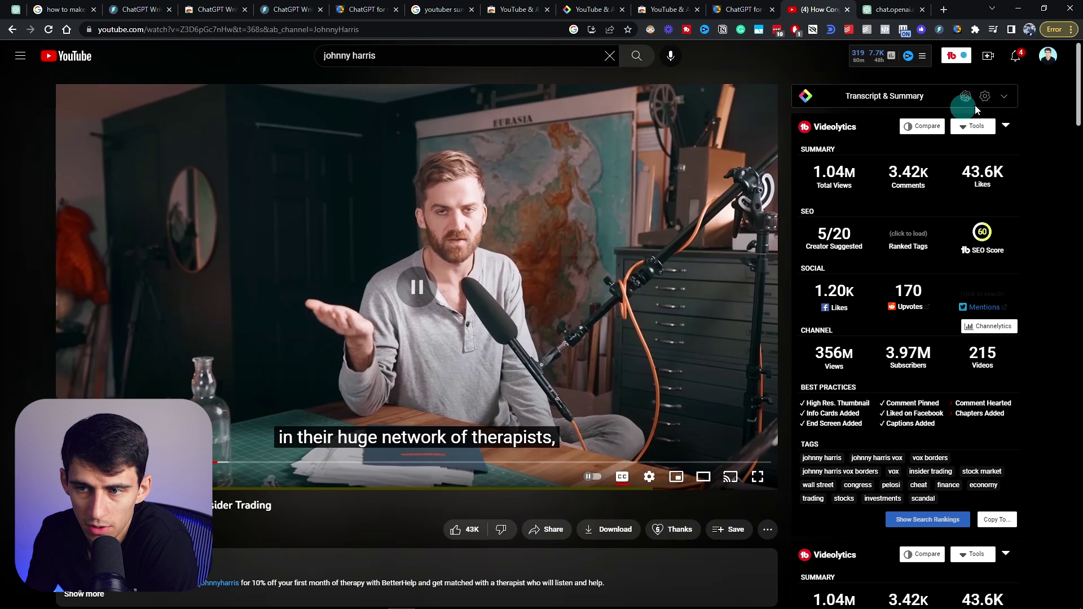
Step: Expand the insider trading video's timestamped transcript, check the ChatGPT summary tab, and return to YouTube
left_click(1004, 97)
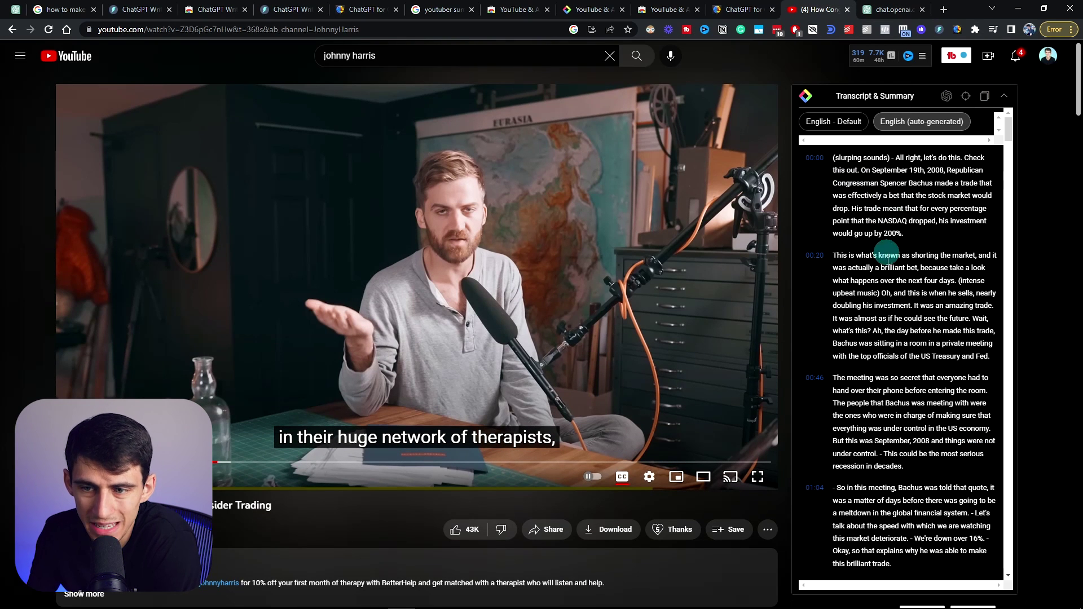
scroll(908, 306, "down", 3)
scroll(908, 307, "down", 20)
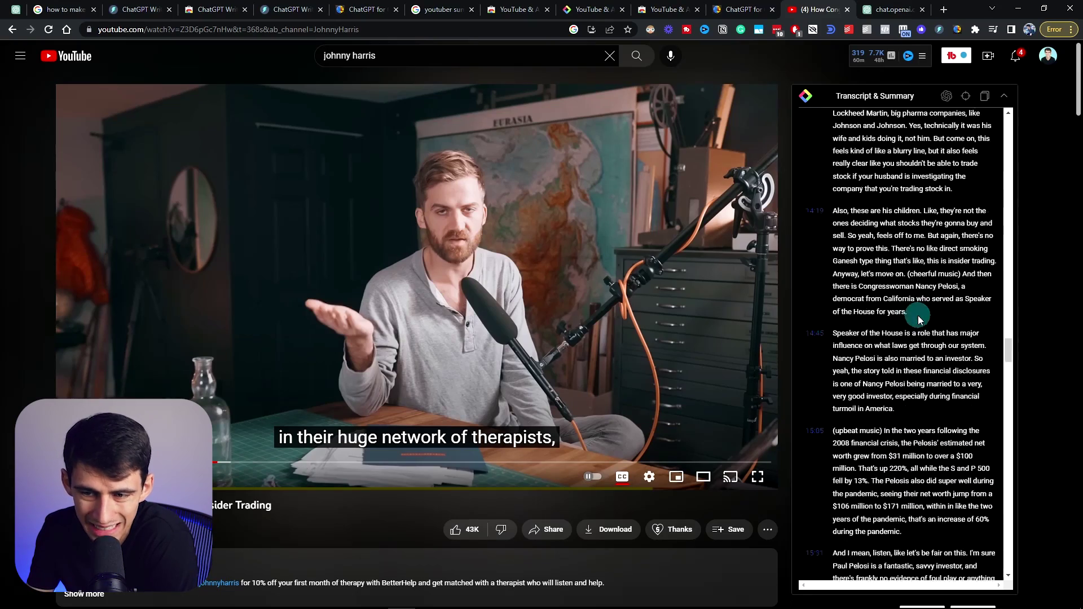
scroll(918, 316, "down", 15)
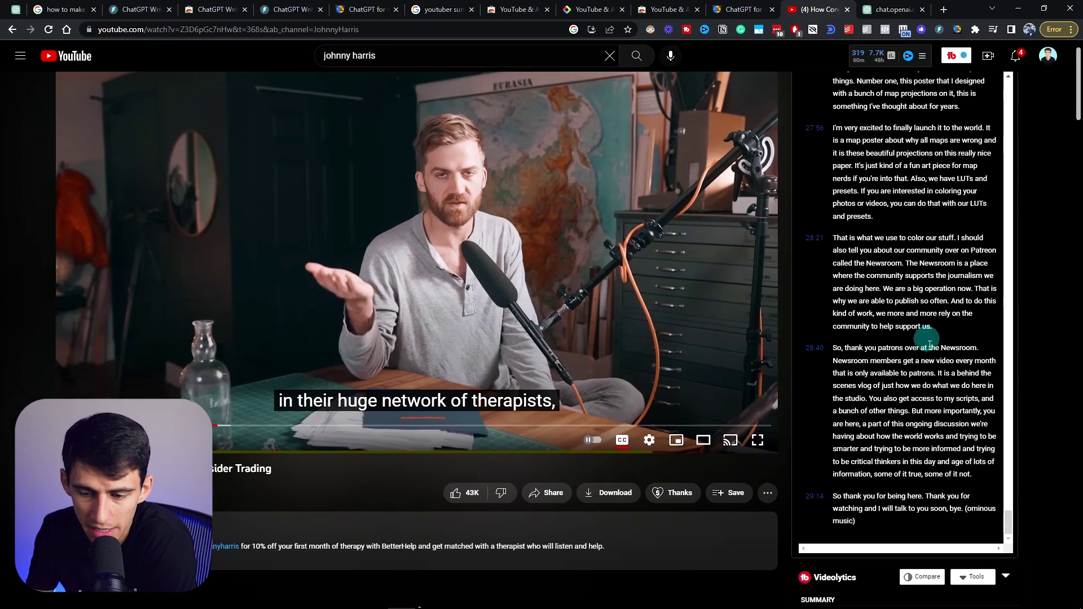
scroll(998, 123, "up", 20)
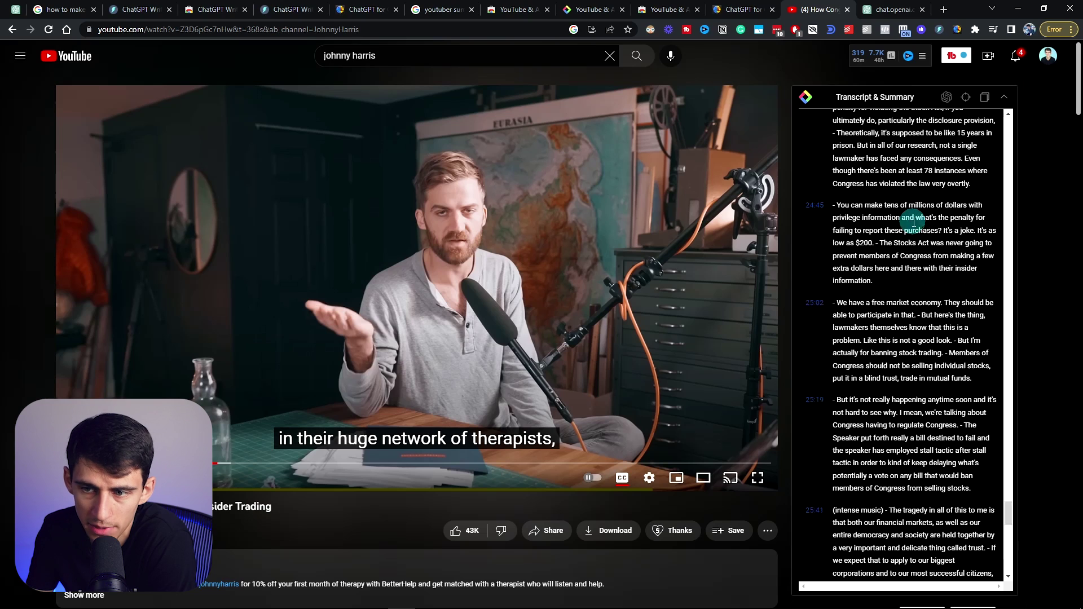
left_click(895, 7)
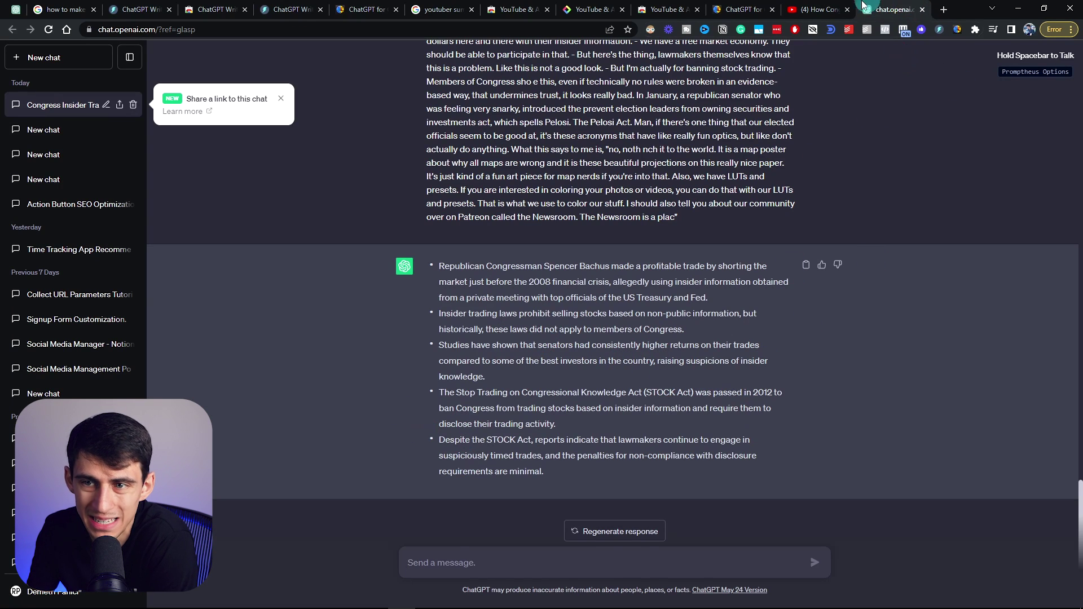
left_click(819, 7)
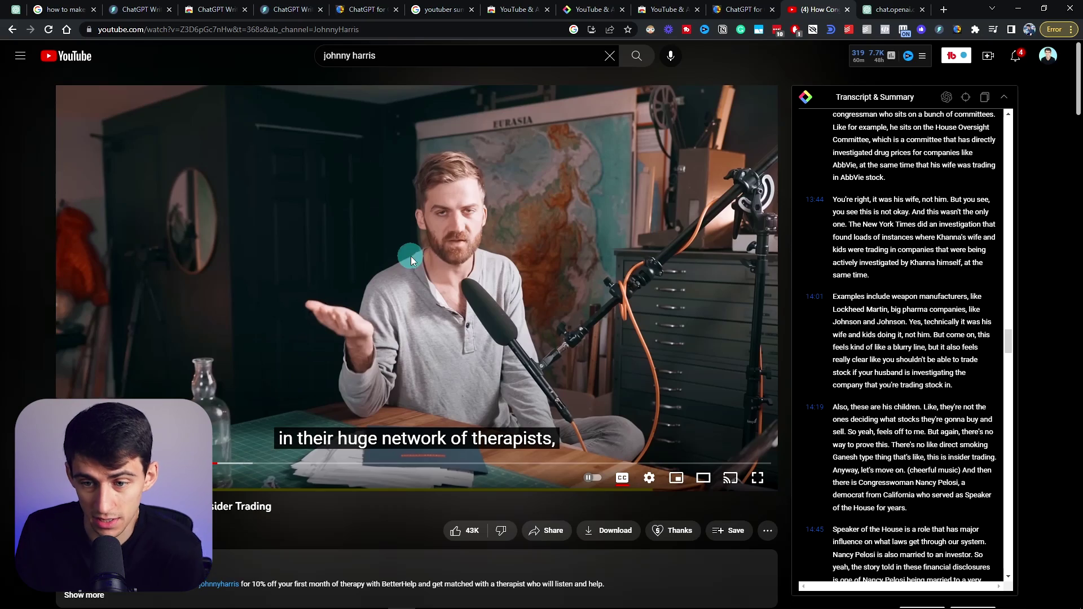
scroll(876, 379, "up", 20)
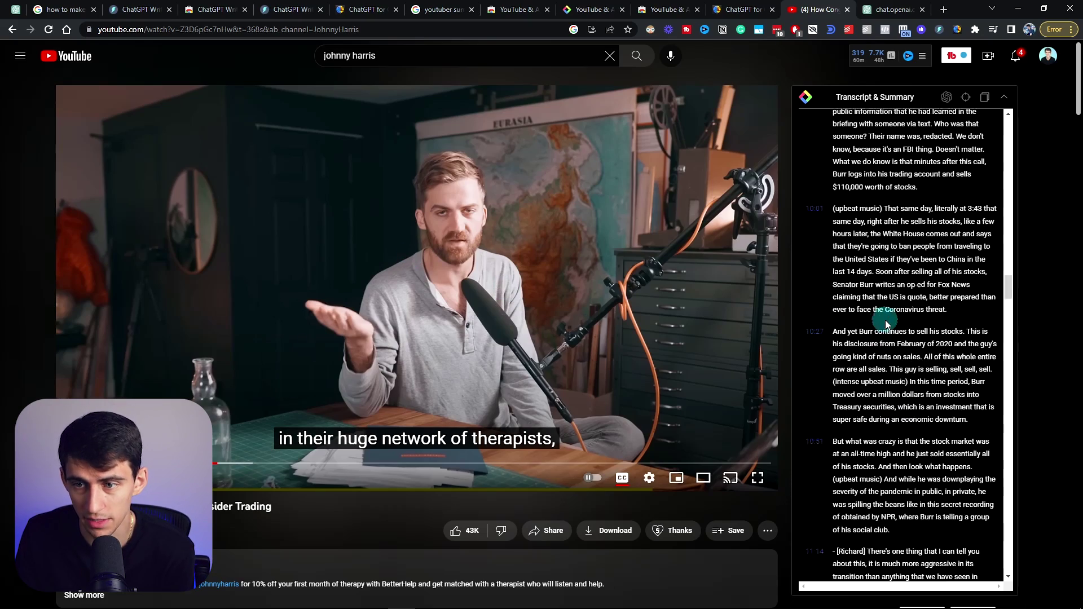
scroll(885, 323, "up", 10)
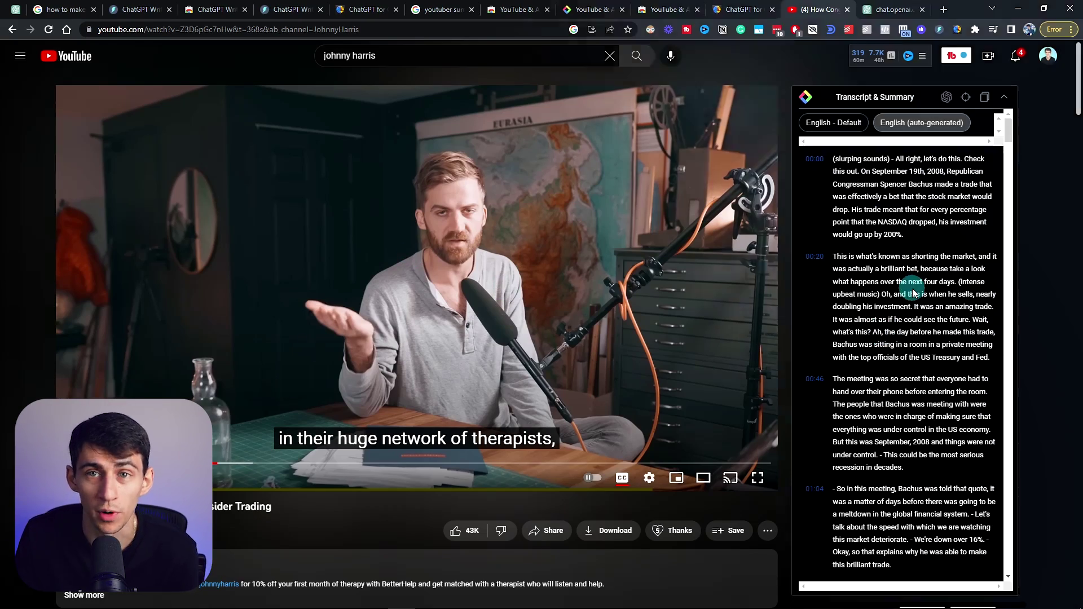